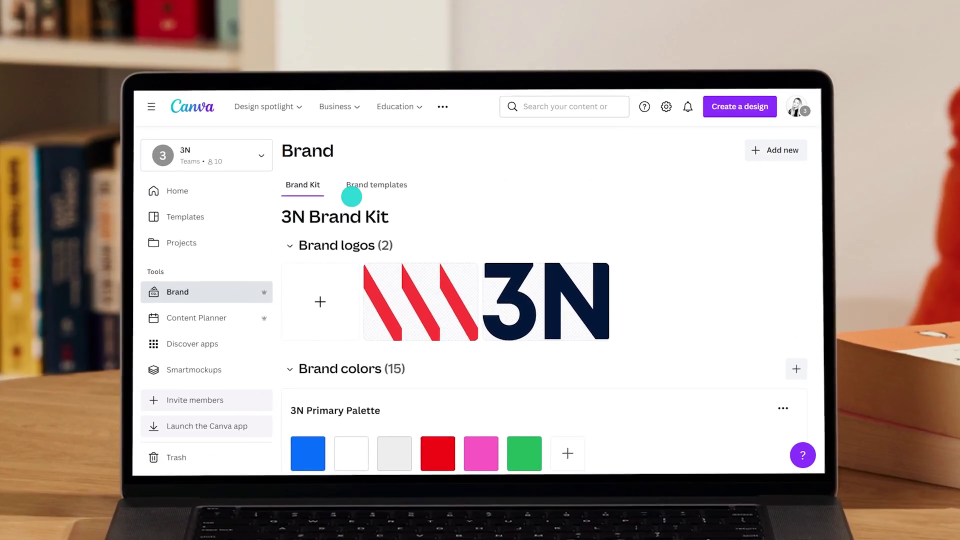
Step: Open the 3N Entertainment podcast thumbnail brand template from Brand and preview its second page
{"action": "left_click", "coordinate": [352, 194]}
{"action": "scroll", "coordinate": [406, 257], "scroll_direction": "down", "scroll_amount": 5}
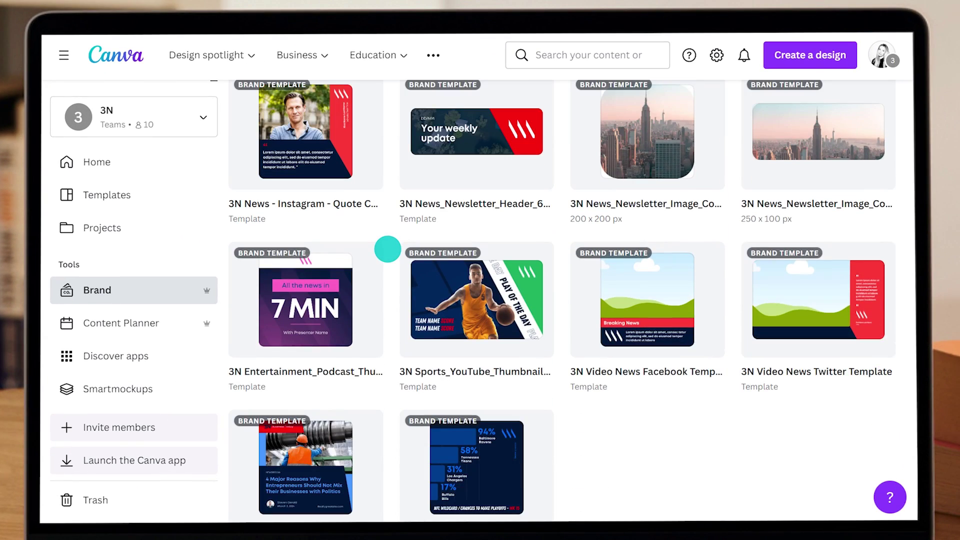
{"action": "left_click", "coordinate": [320, 277]}
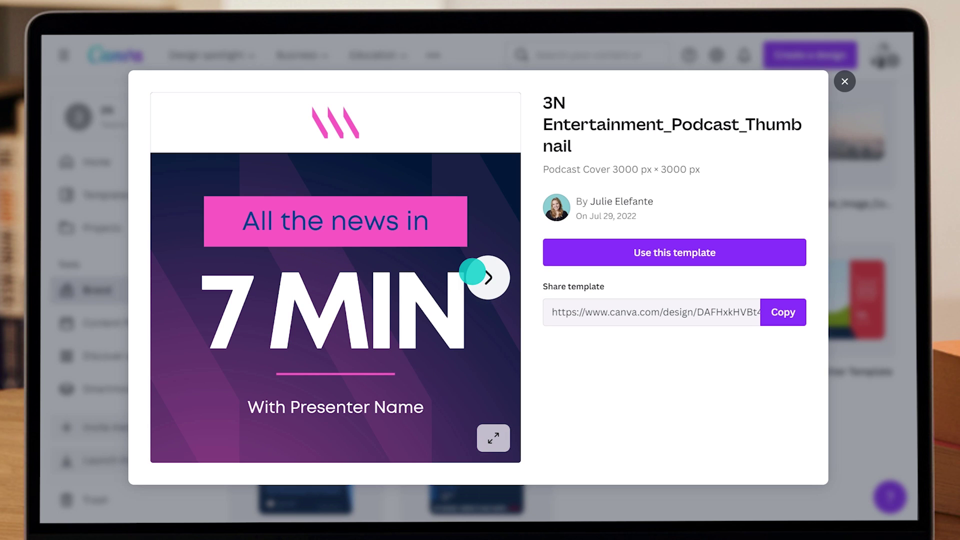
{"action": "left_click", "coordinate": [488, 277]}
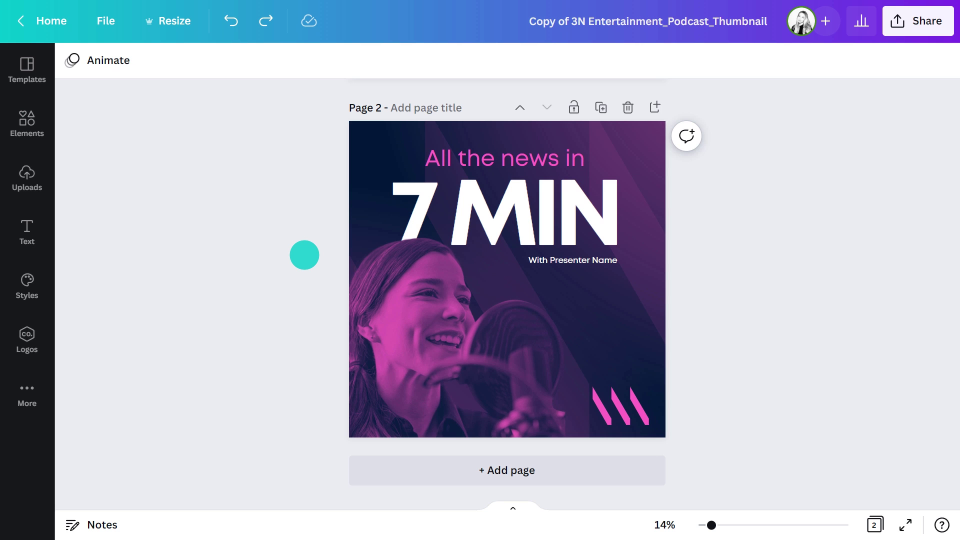
Step: Upload the Presenter photo and drop it onto page 2
{"action": "left_click", "coordinate": [34, 172]}
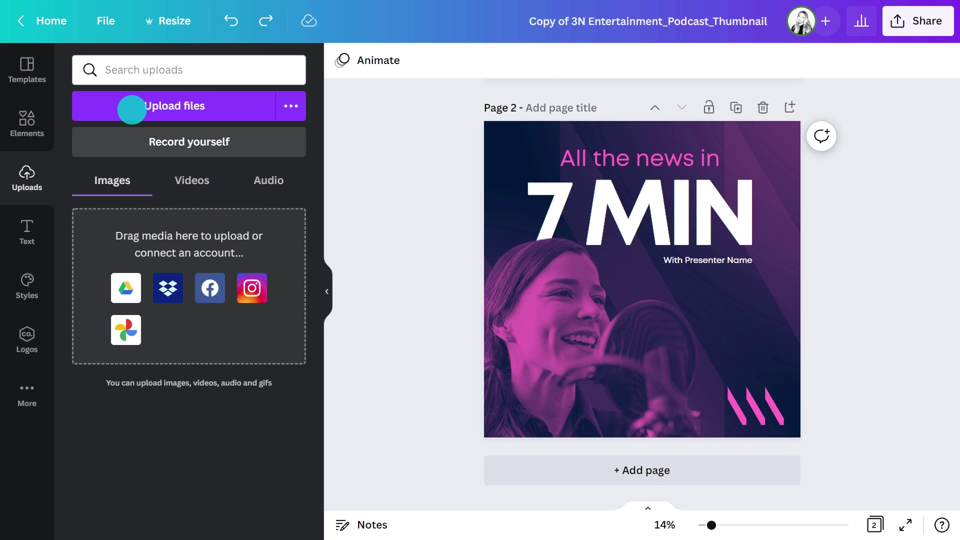
{"action": "left_click", "coordinate": [131, 106]}
{"action": "left_click", "coordinate": [351, 165]}
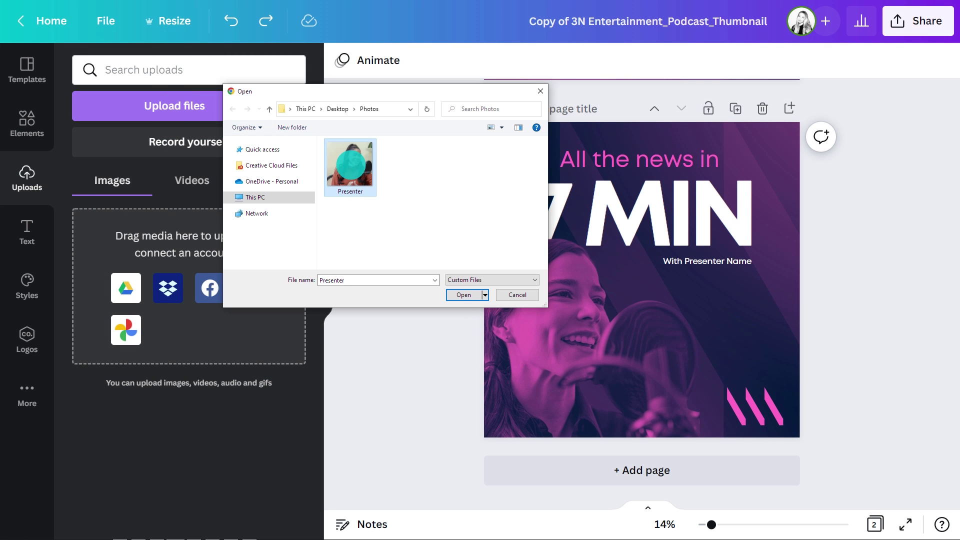
{"action": "left_click", "coordinate": [467, 293]}
{"action": "left_click_drag", "start_coordinate": [126, 232], "coordinate": [629, 231]}
Step: Delete the old magenta presenter photo and enlarge the new one toward the lower left
{"action": "left_click", "coordinate": [329, 275]}
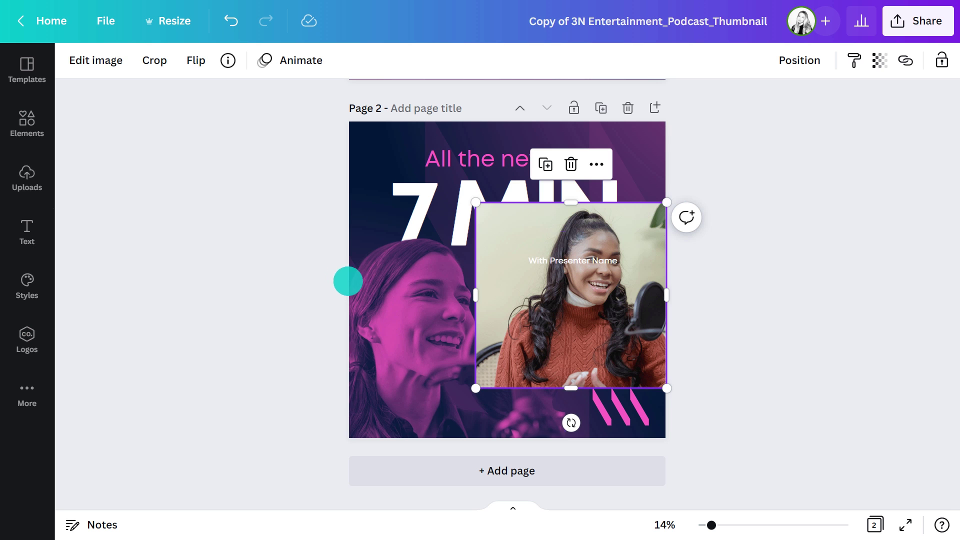
{"action": "left_click", "coordinate": [382, 297]}
{"action": "key", "text": "Delete"}
{"action": "left_click", "coordinate": [564, 313]}
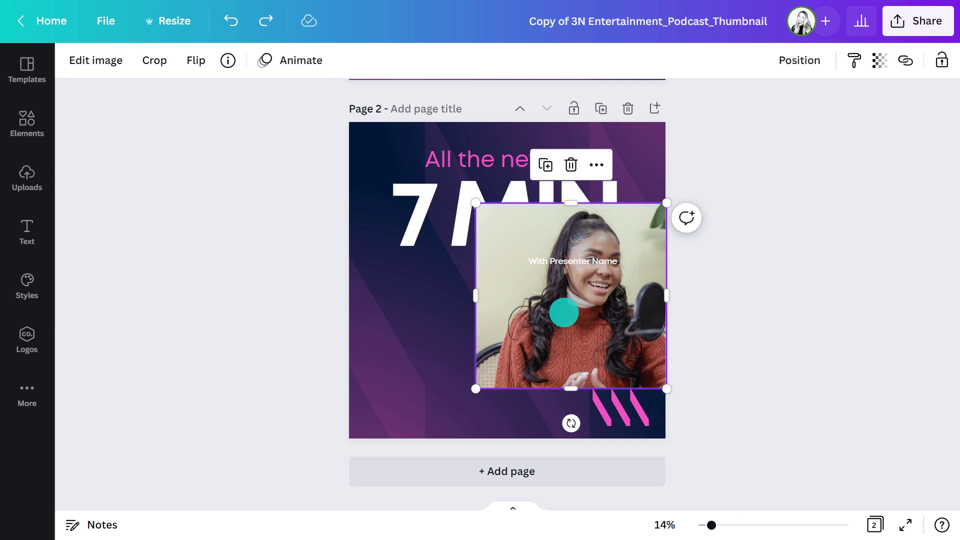
{"action": "left_click_drag", "start_coordinate": [564, 313], "coordinate": [385, 326]}
{"action": "left_click_drag", "start_coordinate": [494, 406], "coordinate": [563, 477]}
{"action": "left_click_drag", "start_coordinate": [512, 366], "coordinate": [478, 362]}
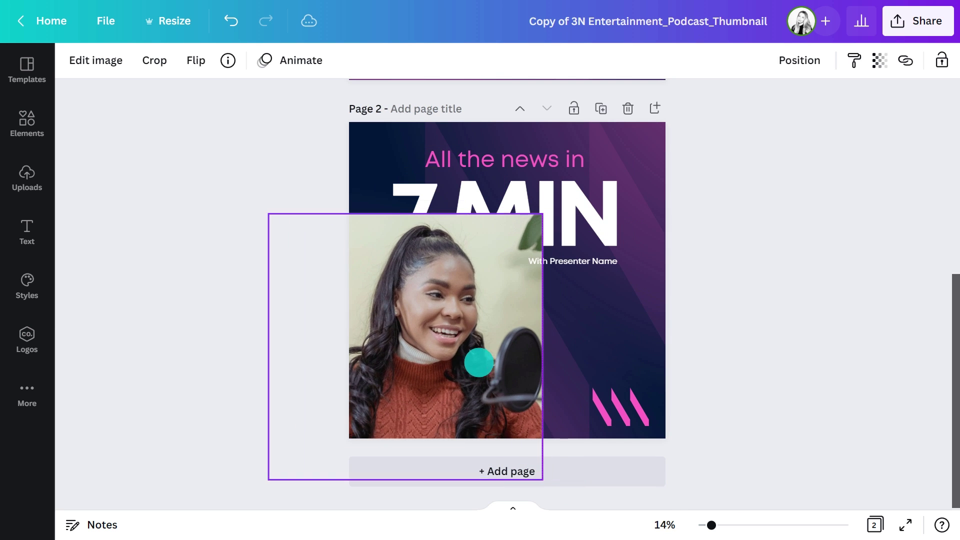
{"action": "left_click", "coordinate": [329, 343]}
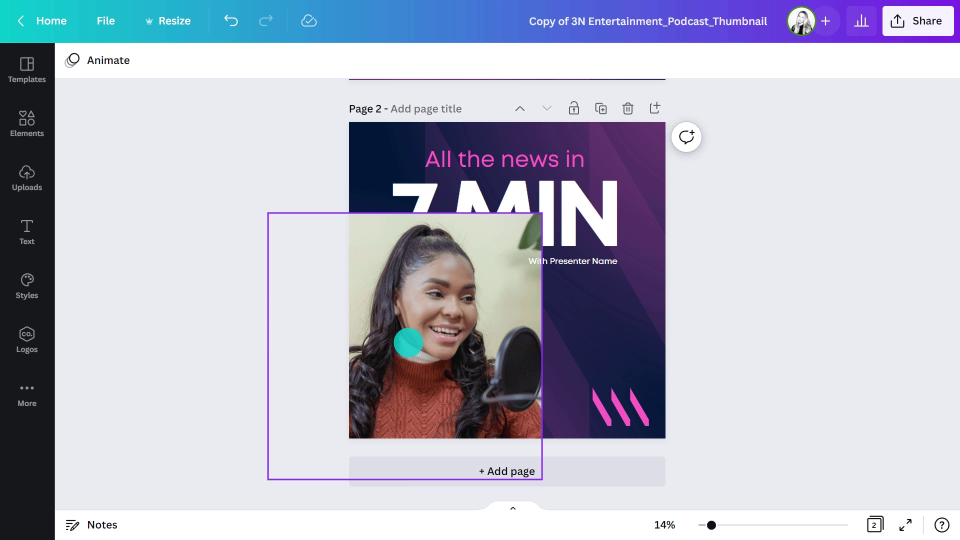
Step: Apply BG Remover to the microphone presenter photo so only the woman remains
{"action": "left_click", "coordinate": [407, 340]}
{"action": "left_click", "coordinate": [93, 61]}
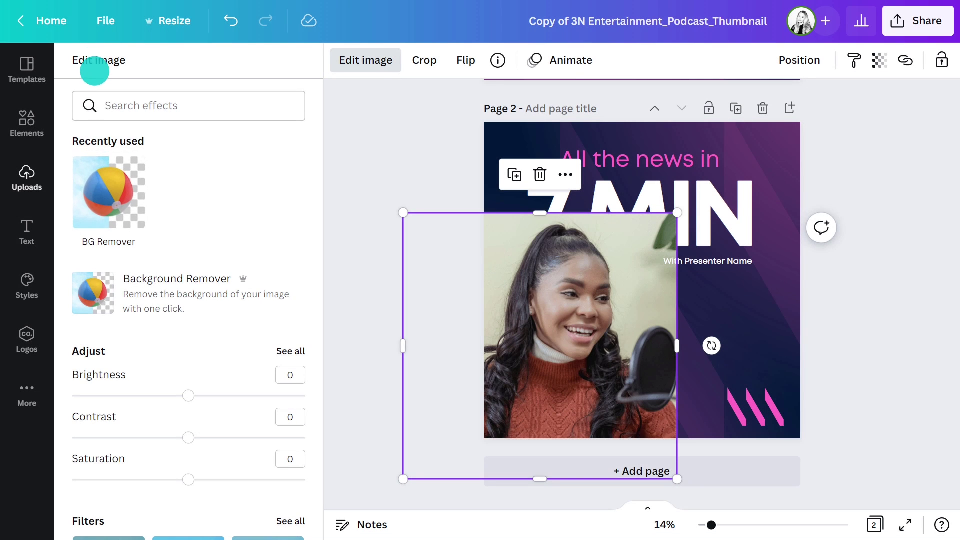
{"action": "left_click", "coordinate": [109, 172]}
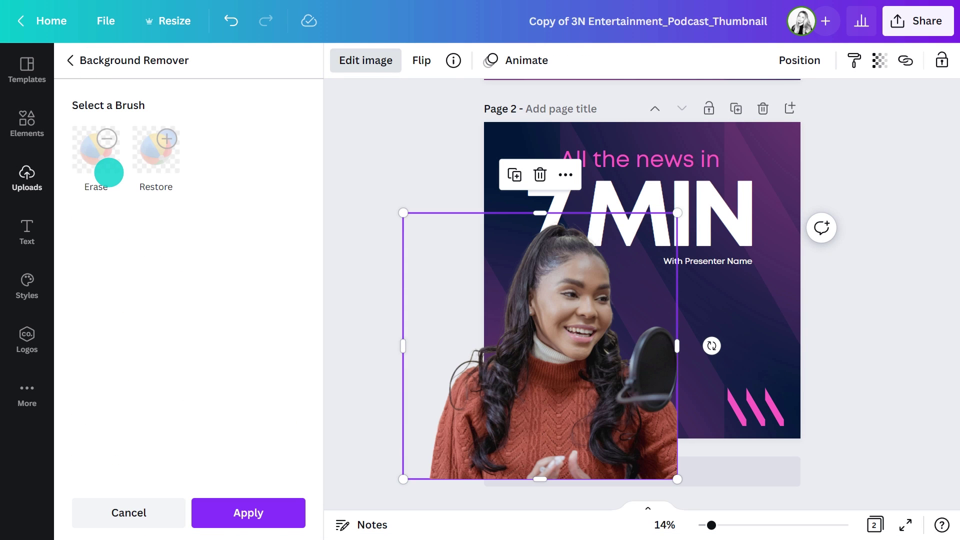
{"action": "left_click", "coordinate": [250, 518]}
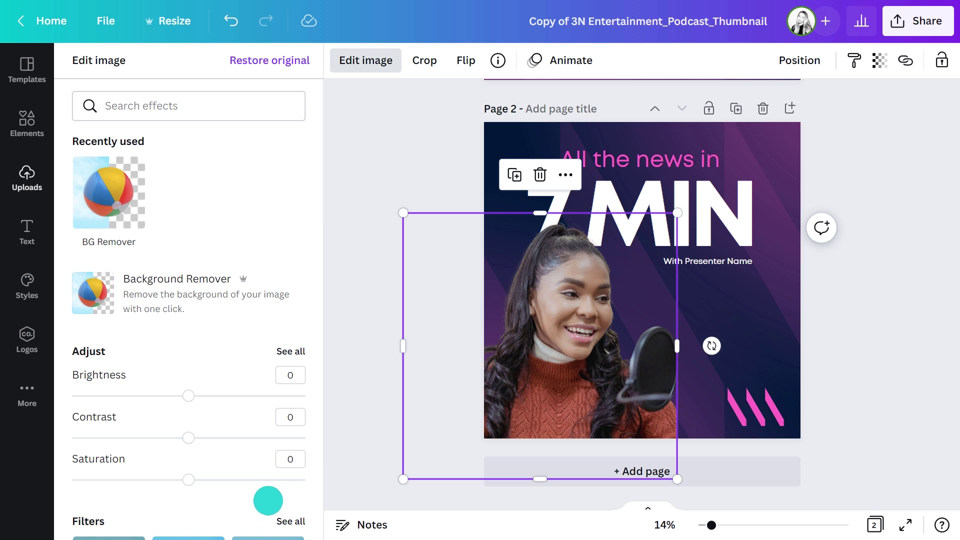
{"action": "left_click", "coordinate": [328, 440]}
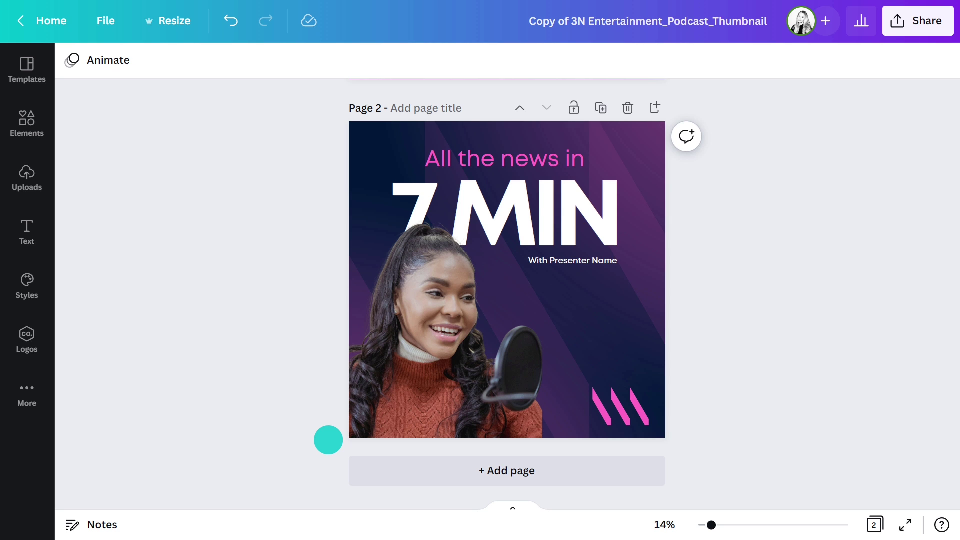
Step: Apply the Fuchsia duotone preset to the presenter photo
{"action": "left_click", "coordinate": [388, 330]}
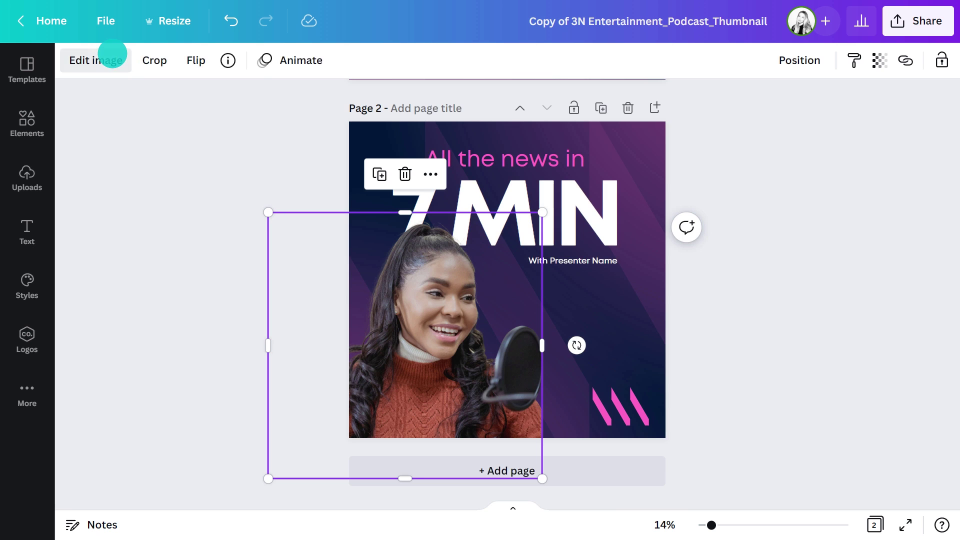
{"action": "left_click", "coordinate": [107, 58]}
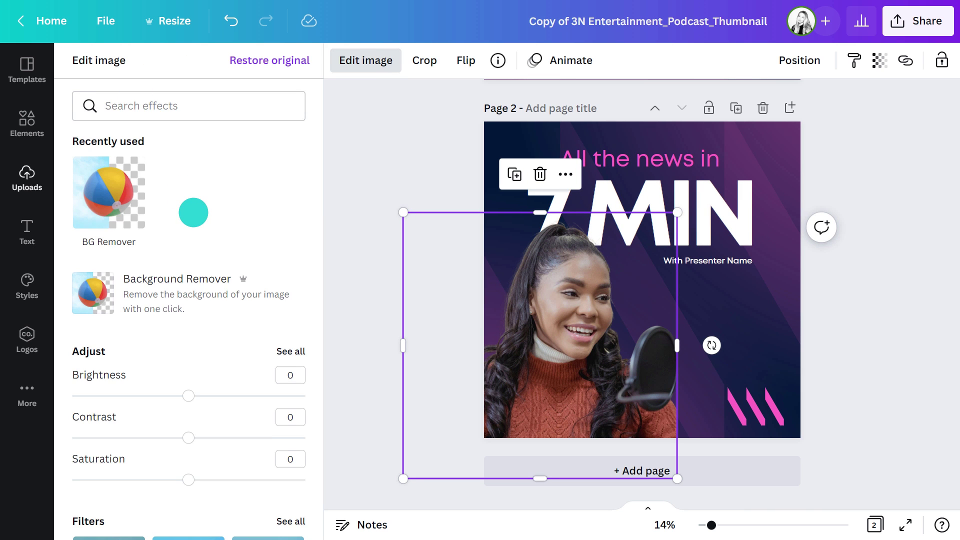
{"action": "scroll", "coordinate": [193, 212], "scroll_direction": "down", "scroll_amount": 10}
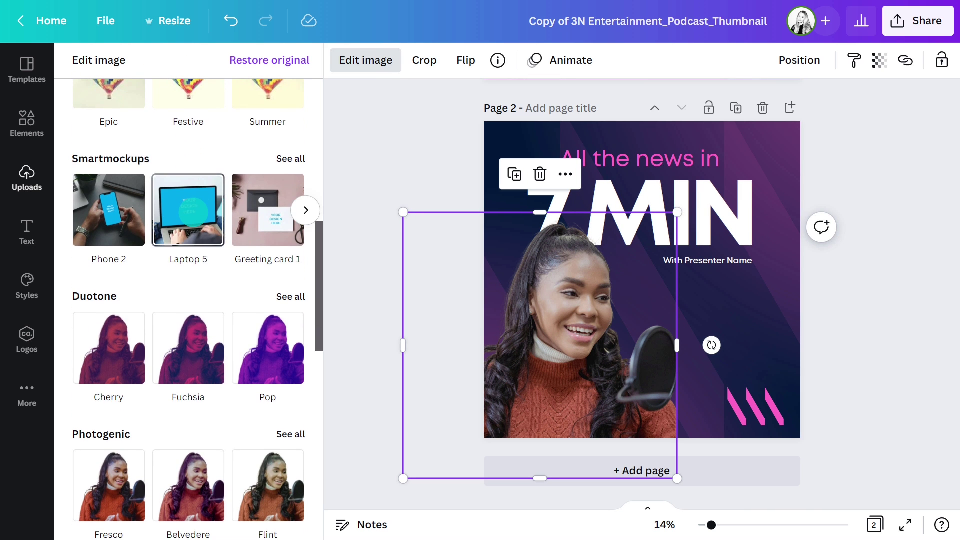
{"action": "left_click", "coordinate": [280, 293]}
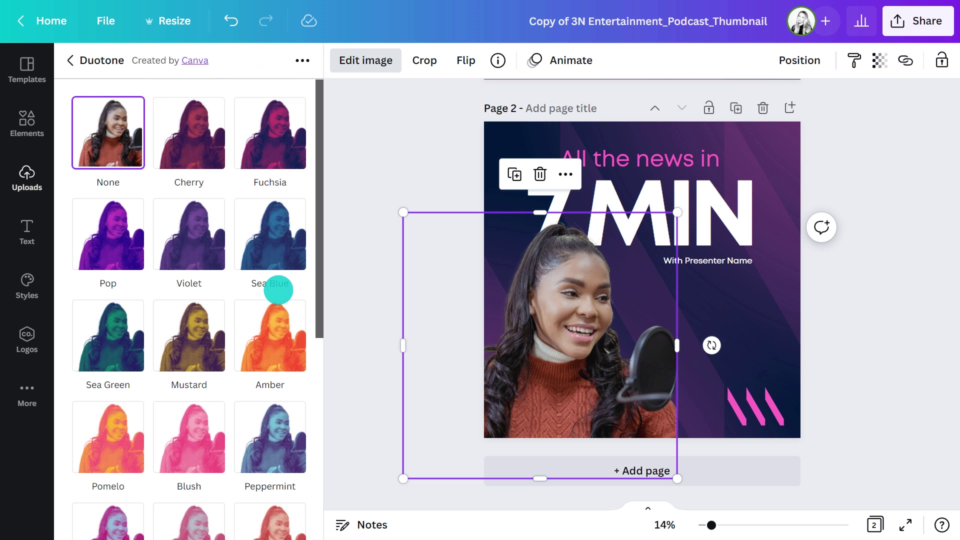
{"action": "left_click", "coordinate": [267, 142]}
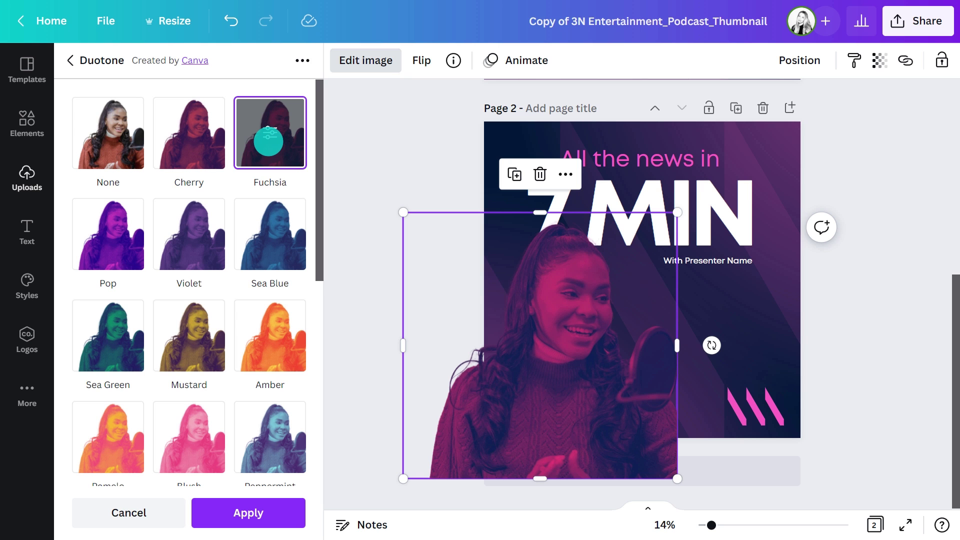
Step: Set the duotone highlights to the 3N brand pink and apply at intensity 1
{"action": "left_click", "coordinate": [268, 142]}
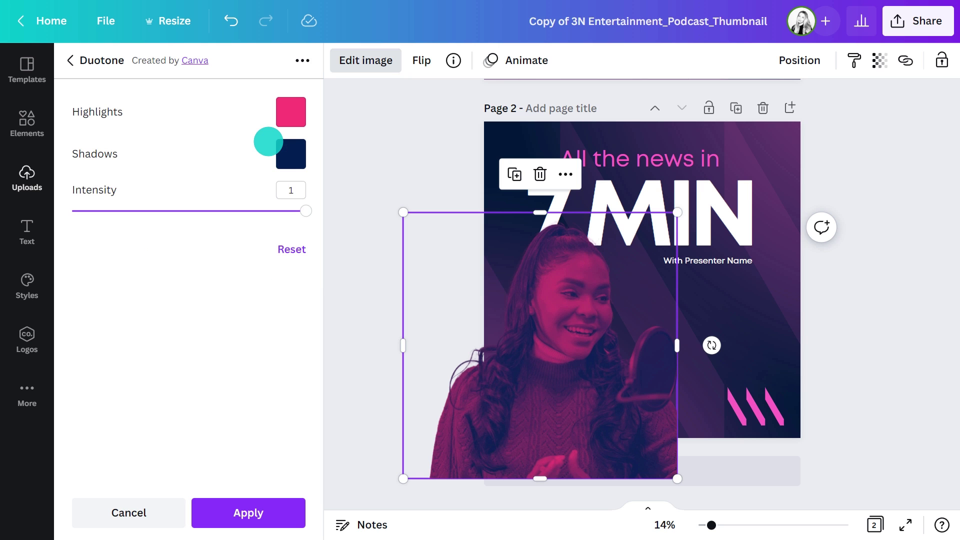
{"action": "left_click", "coordinate": [290, 113]}
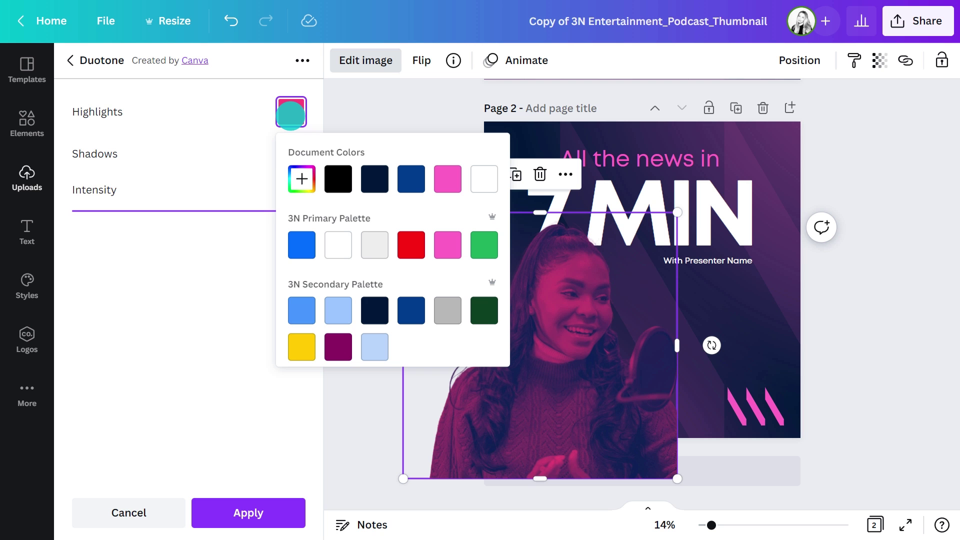
{"action": "left_click", "coordinate": [442, 249]}
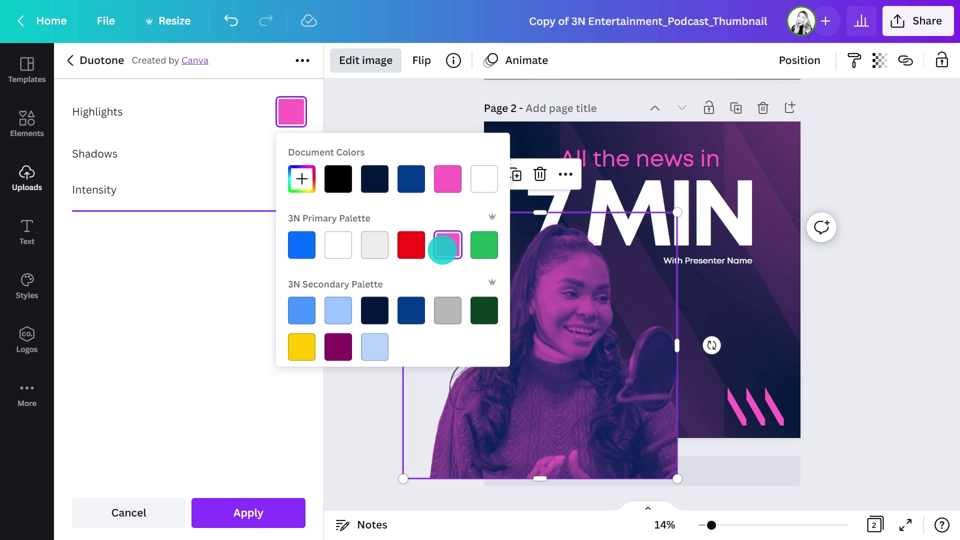
{"action": "left_click", "coordinate": [214, 161]}
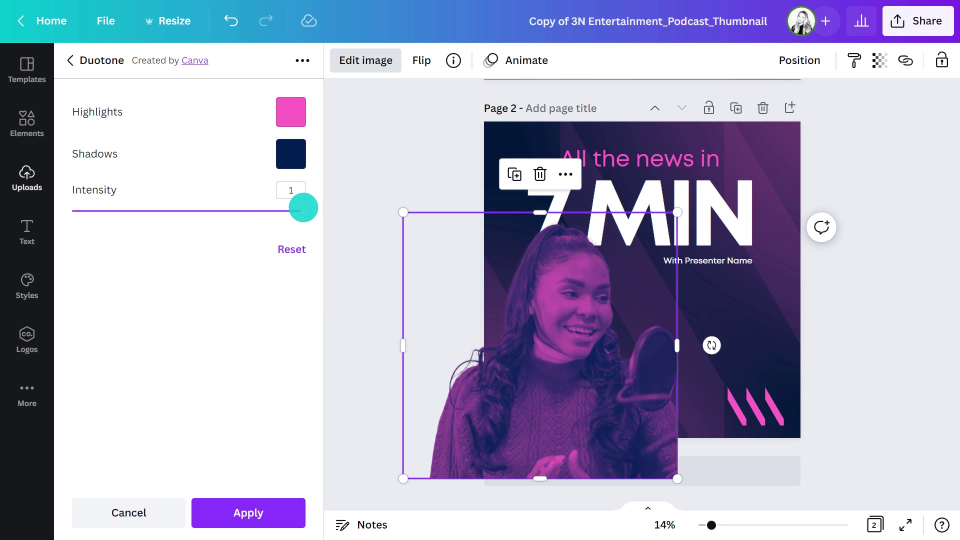
{"action": "mouse_move", "coordinate": [302, 207]}
{"action": "left_mouse_down"}
{"action": "mouse_move", "coordinate": [193, 203]}
{"action": "mouse_move", "coordinate": [304, 210]}
{"action": "left_mouse_up"}
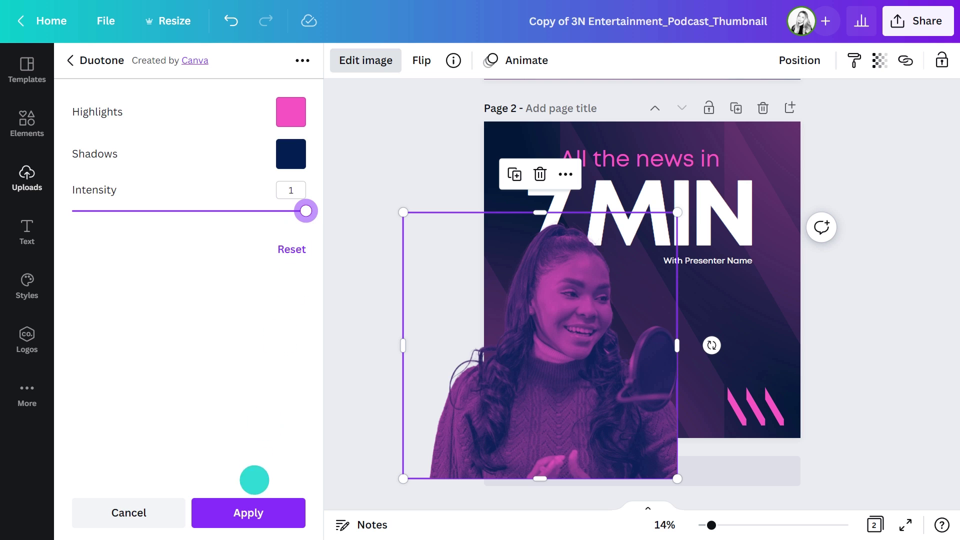
{"action": "left_click", "coordinate": [250, 510]}
{"action": "left_click", "coordinate": [359, 407]}
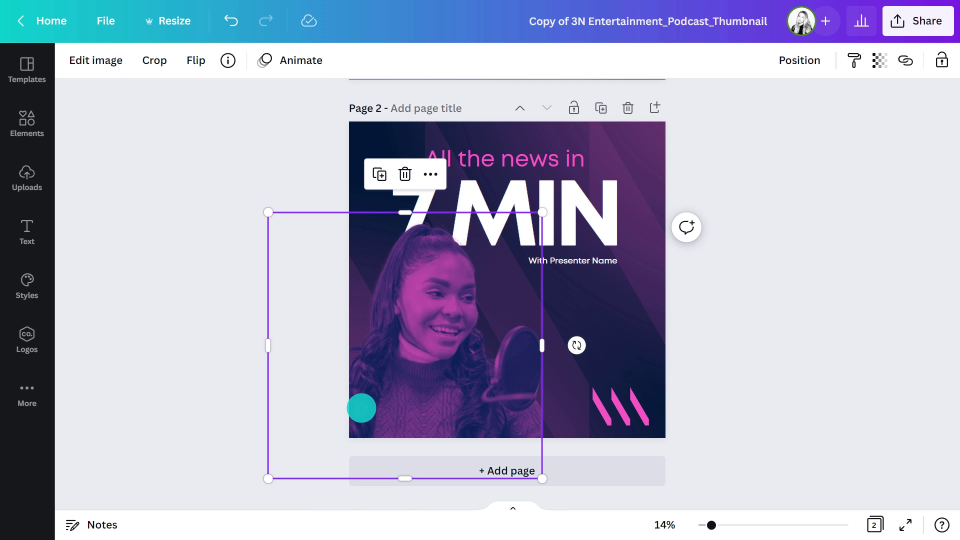
Step: Enlarge the presenter photo further from both corners and shift it left and up
{"action": "left_click_drag", "start_coordinate": [708, 525], "coordinate": [700, 525]}
{"action": "left_click_drag", "start_coordinate": [533, 459], "coordinate": [571, 497]}
{"action": "left_click_drag", "start_coordinate": [327, 260], "coordinate": [306, 238]}
{"action": "left_click_drag", "start_coordinate": [508, 374], "coordinate": [501, 397]}
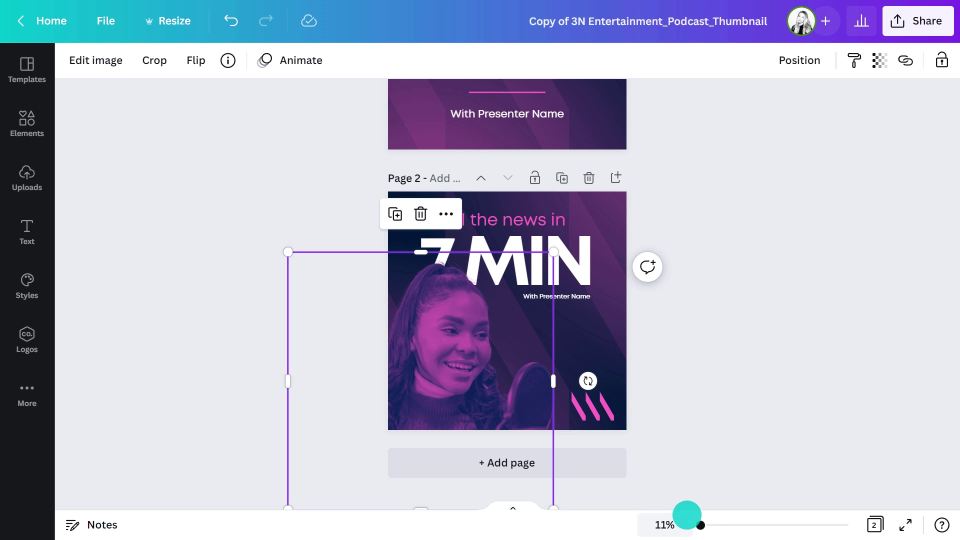
Step: Replace the 'Presenter Name' placeholder under 7 MIN with the presenter's name
{"action": "left_click_drag", "start_coordinate": [700, 525], "coordinate": [711, 525]}
{"action": "scroll", "coordinate": [696, 431], "scroll_direction": "down", "scroll_amount": 1}
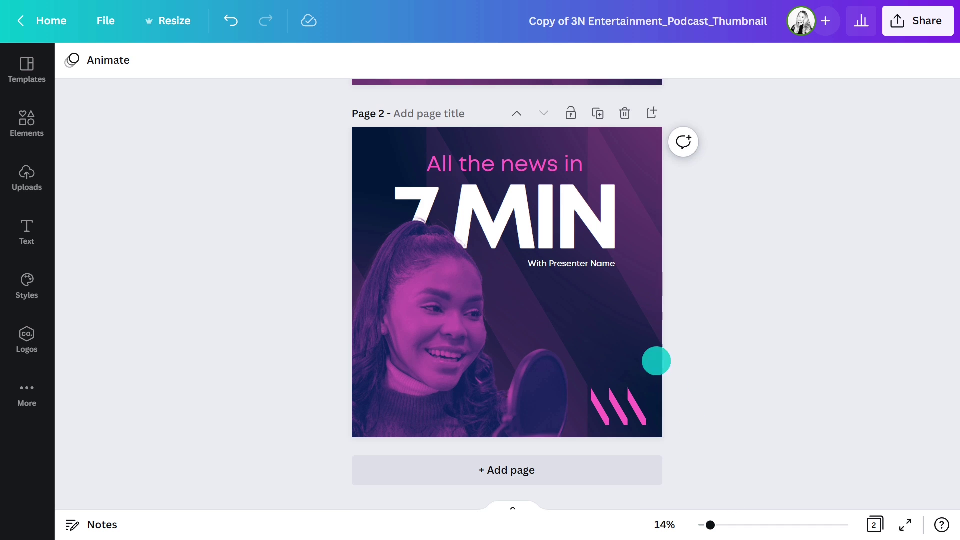
{"action": "double_click", "coordinate": [577, 262]}
{"action": "left_click_drag", "start_coordinate": [577, 262], "coordinate": [614, 265]}
{"action": "type", "text": "Olivia"}
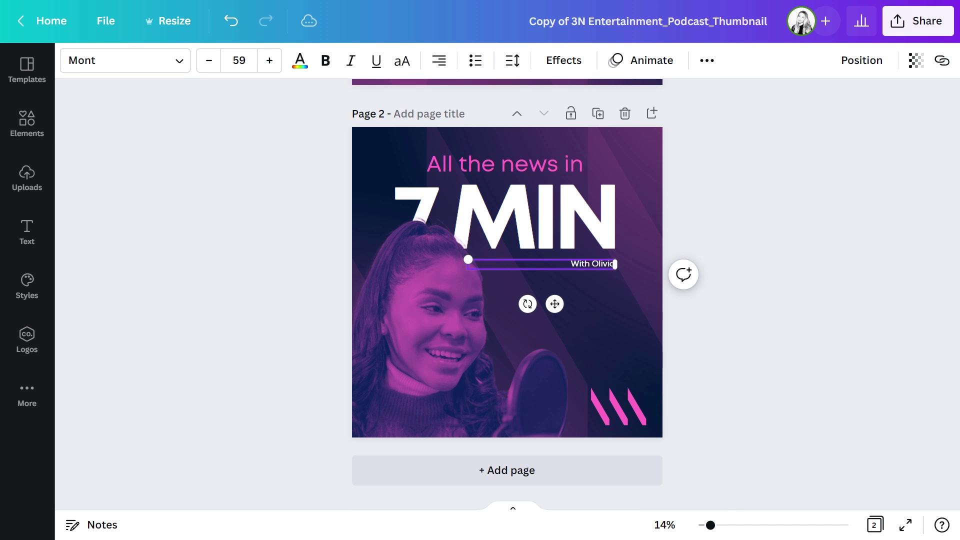
{"action": "type", "text": " Wilson"}
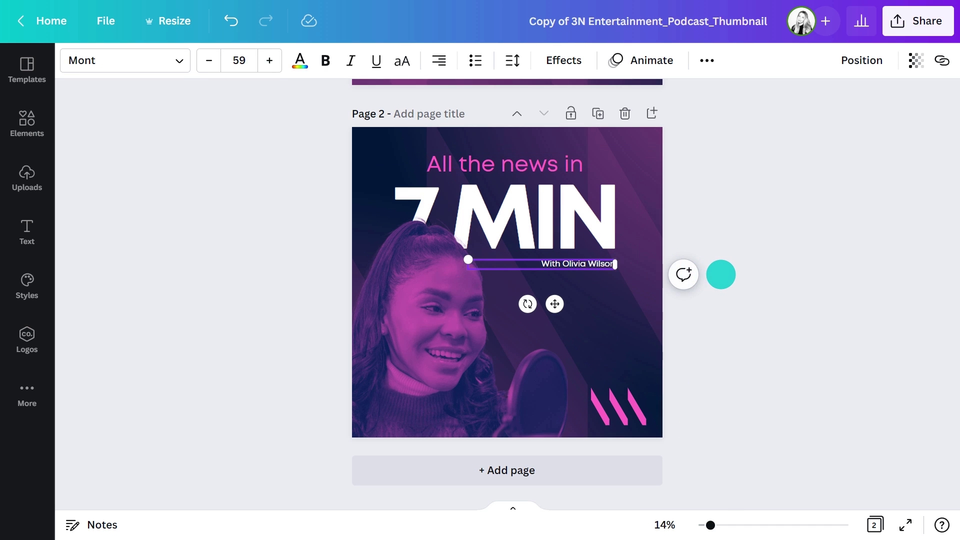
{"action": "left_click", "coordinate": [721, 274]}
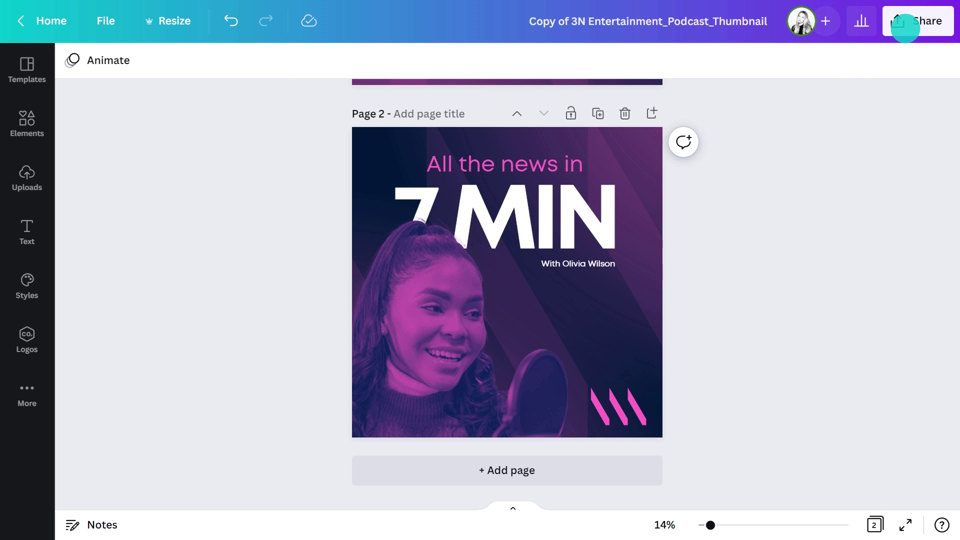
Step: Download just Page 2 of the design as a PNG file
{"action": "left_click", "coordinate": [905, 28]}
{"action": "left_click", "coordinate": [877, 363]}
{"action": "left_click", "coordinate": [906, 125]}
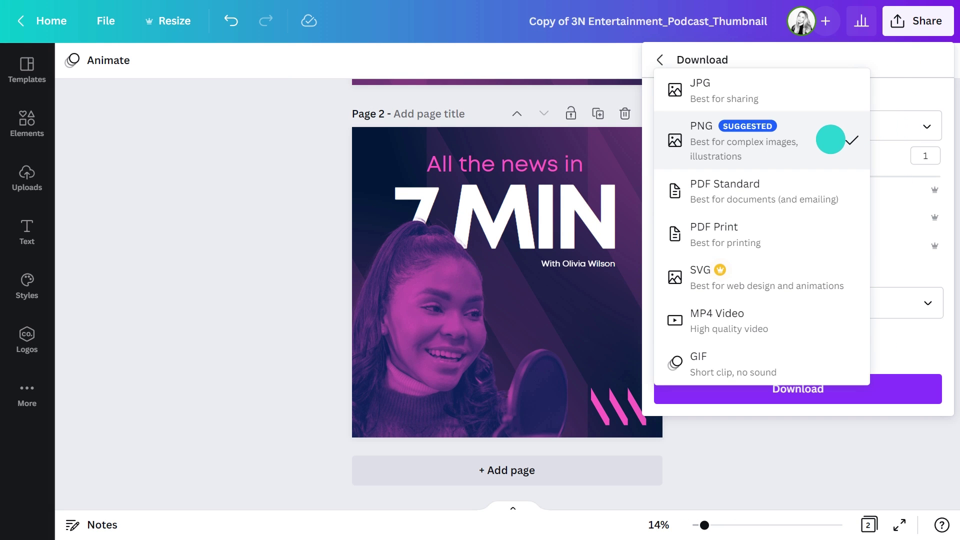
{"action": "left_click", "coordinate": [829, 140]}
{"action": "left_click", "coordinate": [804, 298]}
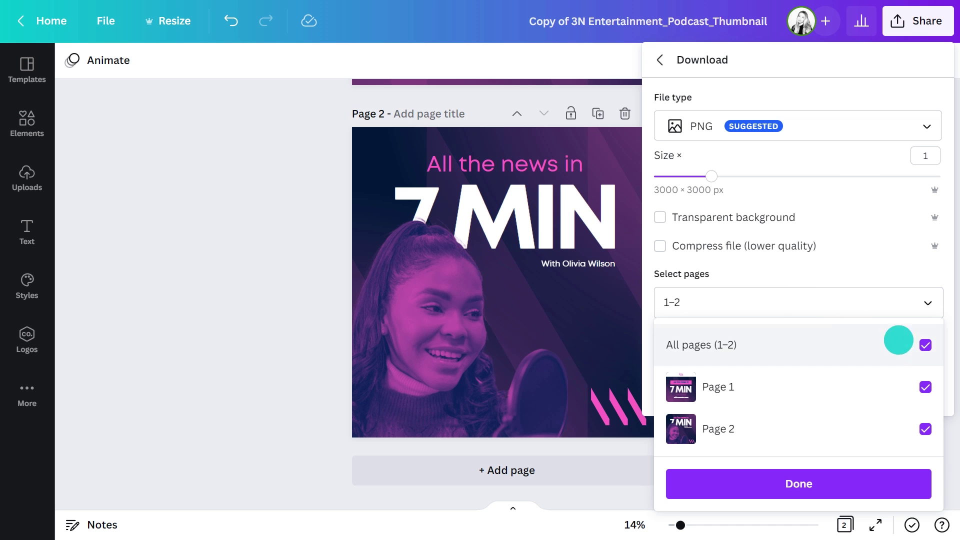
{"action": "left_click", "coordinate": [924, 344]}
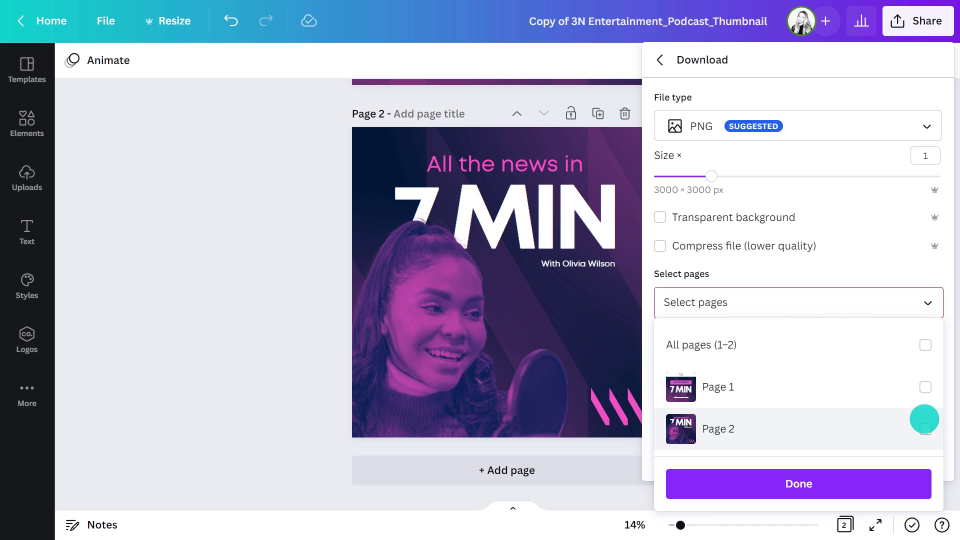
{"action": "left_click", "coordinate": [923, 422]}
{"action": "left_click", "coordinate": [911, 479]}
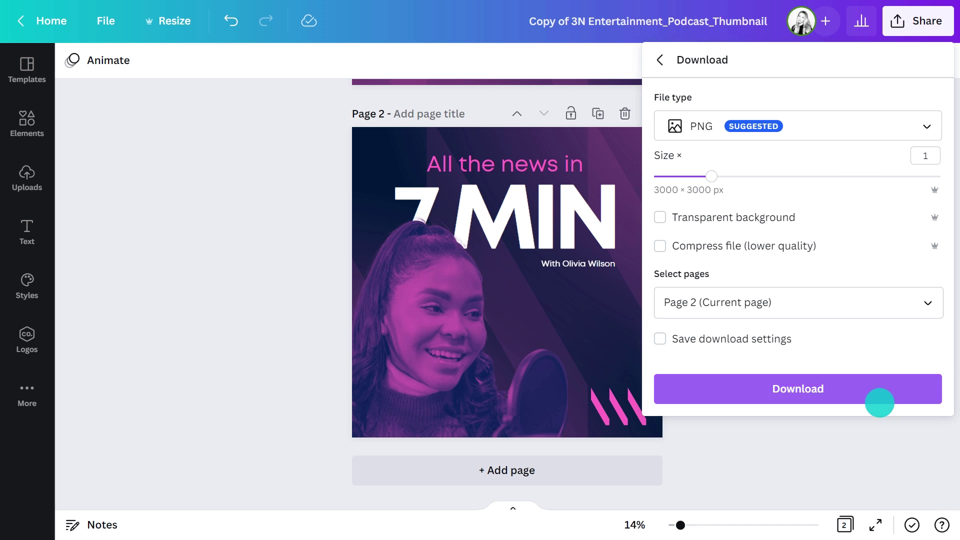
{"action": "left_click", "coordinate": [879, 400]}
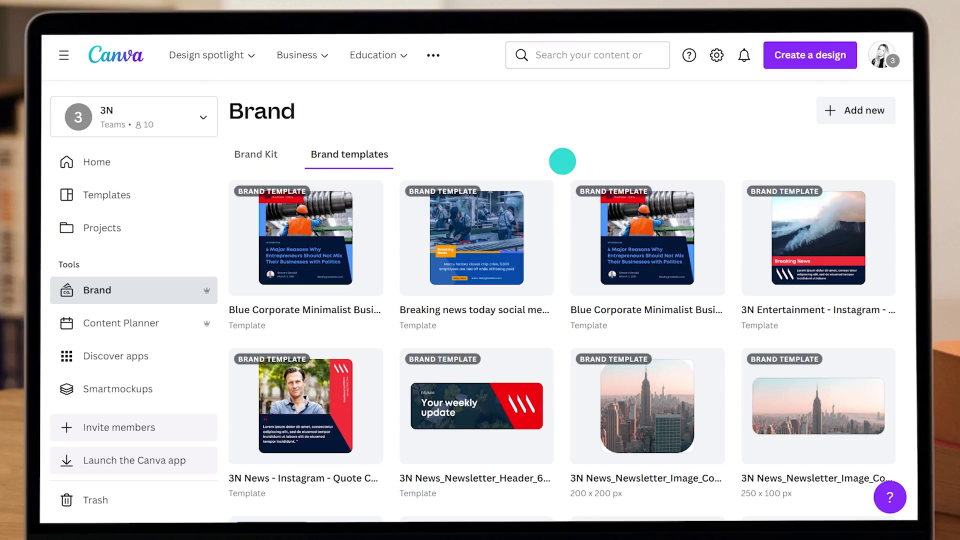
Step: Open the 3N Sports YouTube Thumbnail 'Play of the day' brand template
{"action": "scroll", "coordinate": [562, 161], "scroll_direction": "down", "scroll_amount": 5}
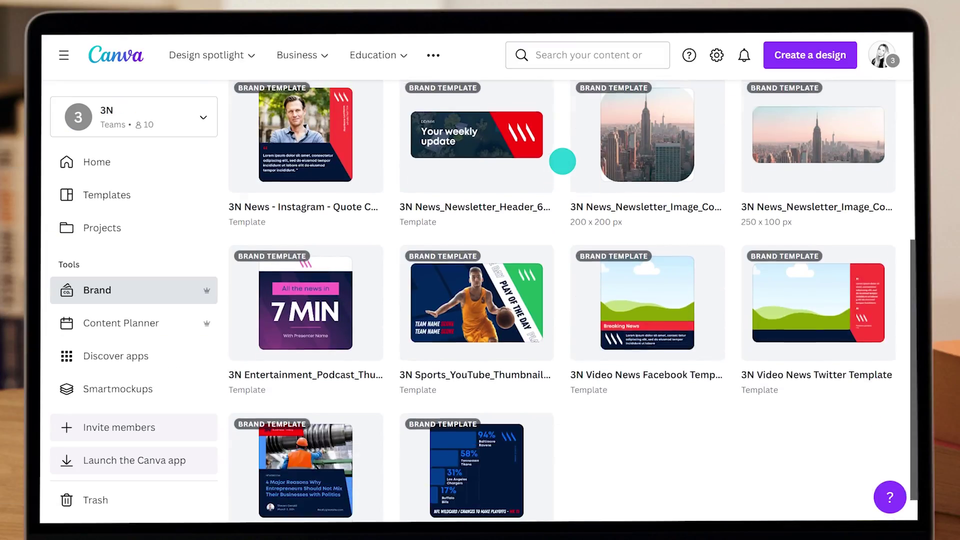
{"action": "left_click", "coordinate": [502, 283]}
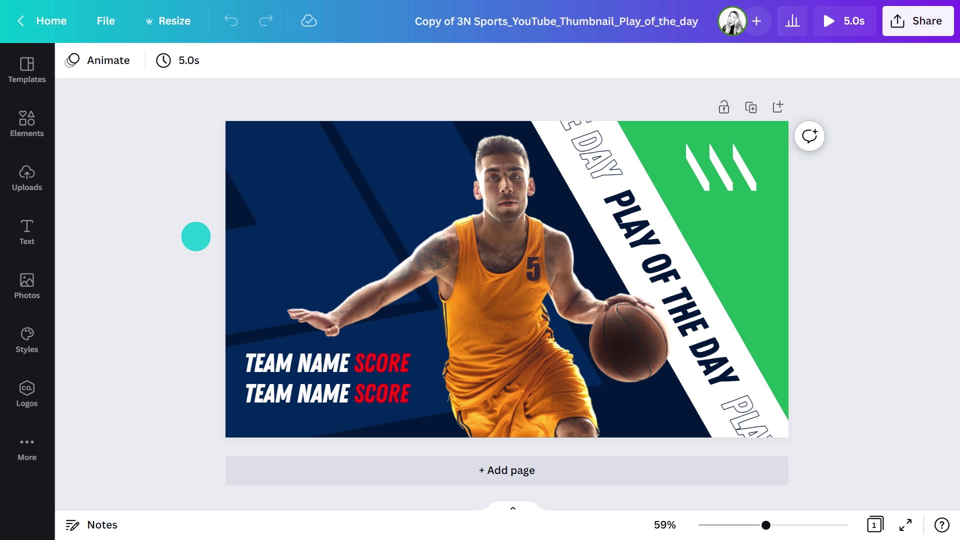
Step: Search photos for 'female basketball player' and add the dark photo of a woman holding a ball
{"action": "left_click", "coordinate": [25, 285]}
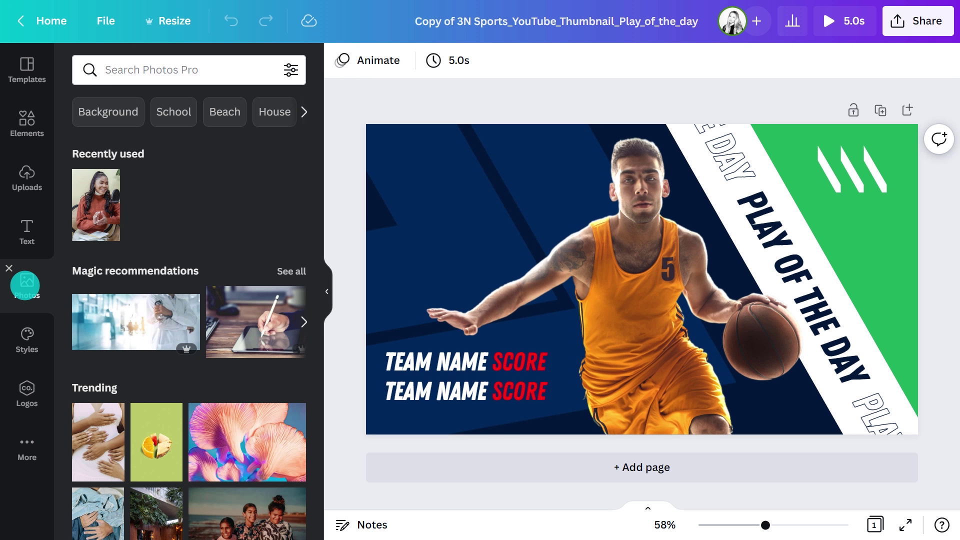
{"action": "left_click", "coordinate": [167, 70]}
{"action": "type", "text": "female bas"}
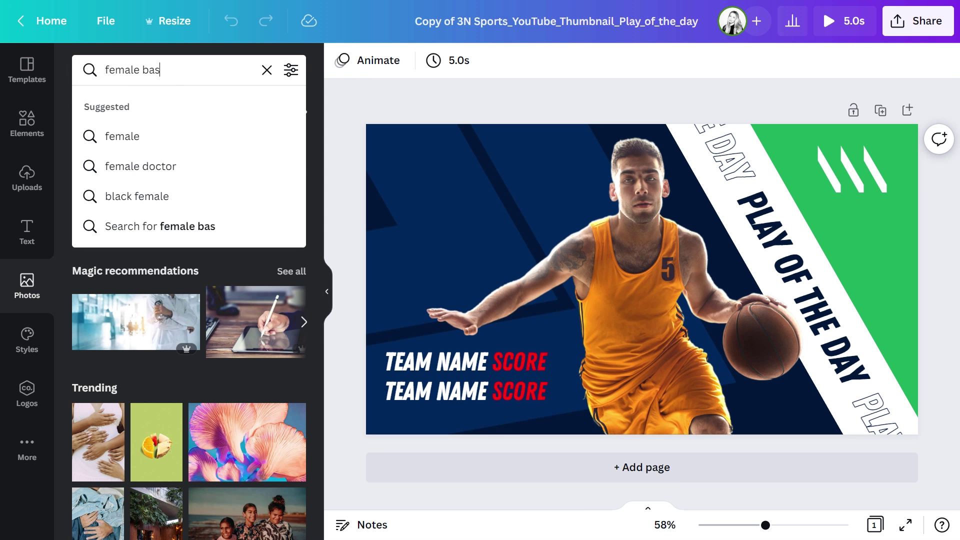
{"action": "type", "text": "ketball player"}
{"action": "key", "text": "Return"}
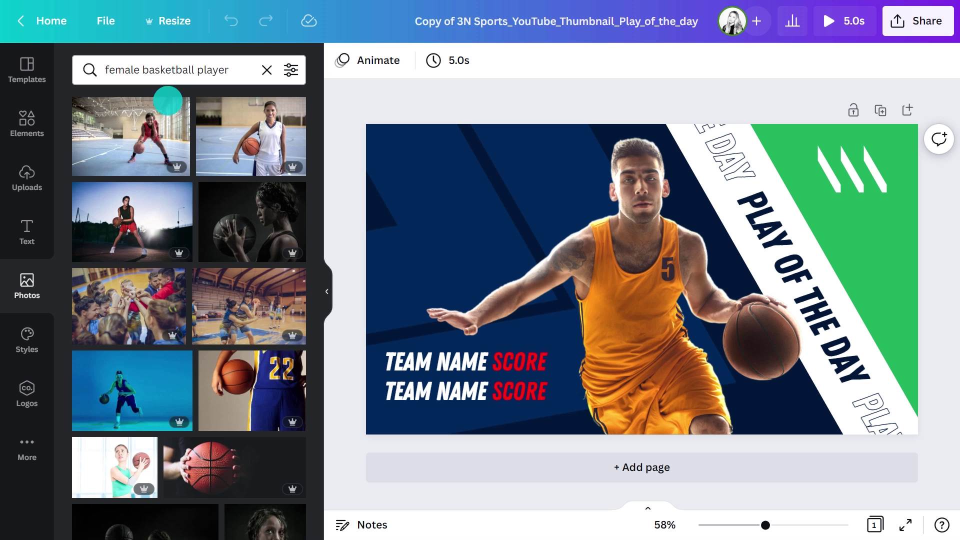
{"action": "scroll", "coordinate": [167, 150], "scroll_direction": "down", "scroll_amount": 10}
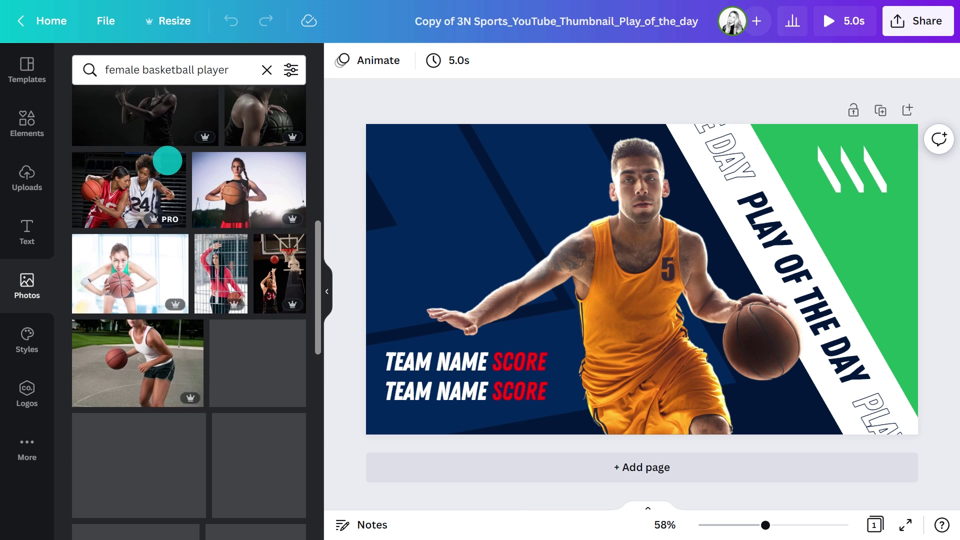
{"action": "scroll", "coordinate": [167, 160], "scroll_direction": "down", "scroll_amount": 10}
{"action": "left_click", "coordinate": [218, 270]}
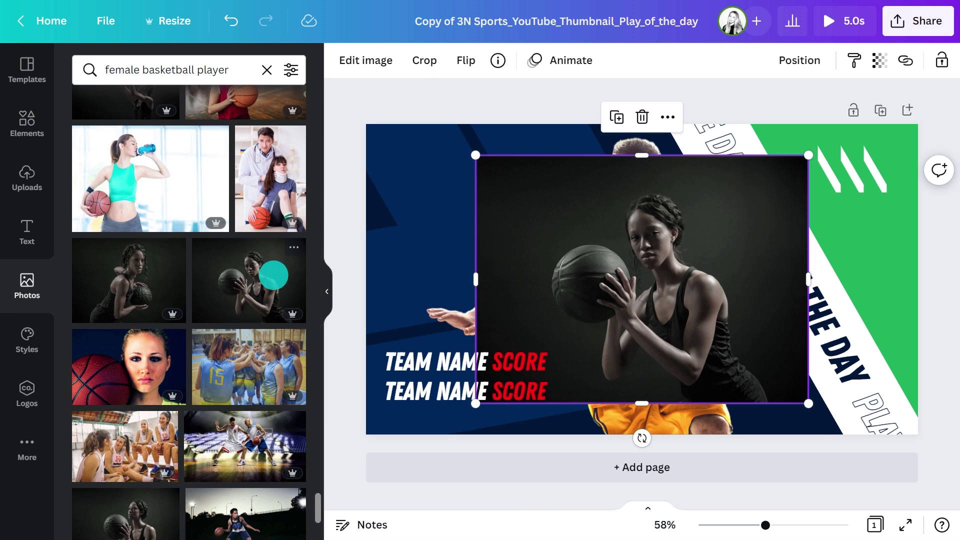
{"action": "left_click", "coordinate": [324, 280]}
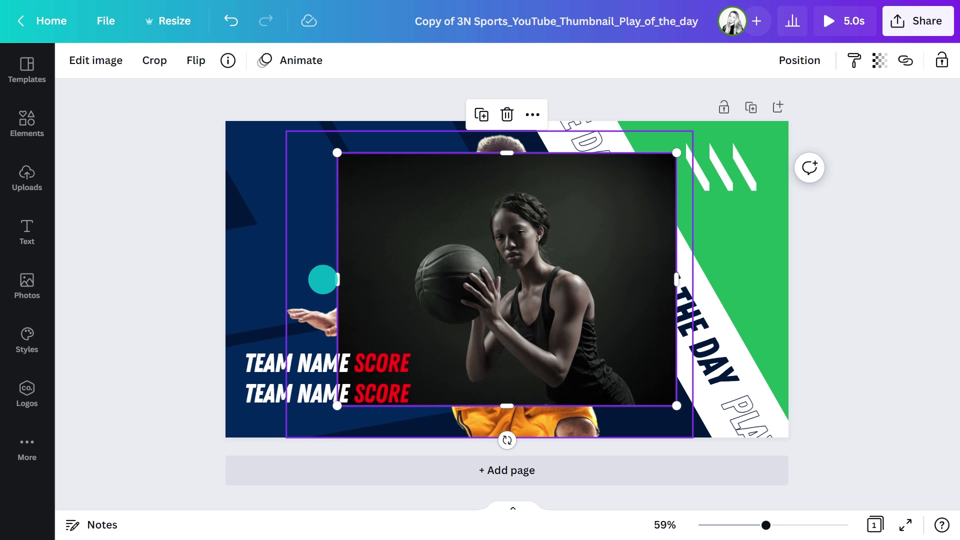
Step: Remove the female player photo's background and delete the male player image
{"action": "left_click", "coordinate": [110, 60]}
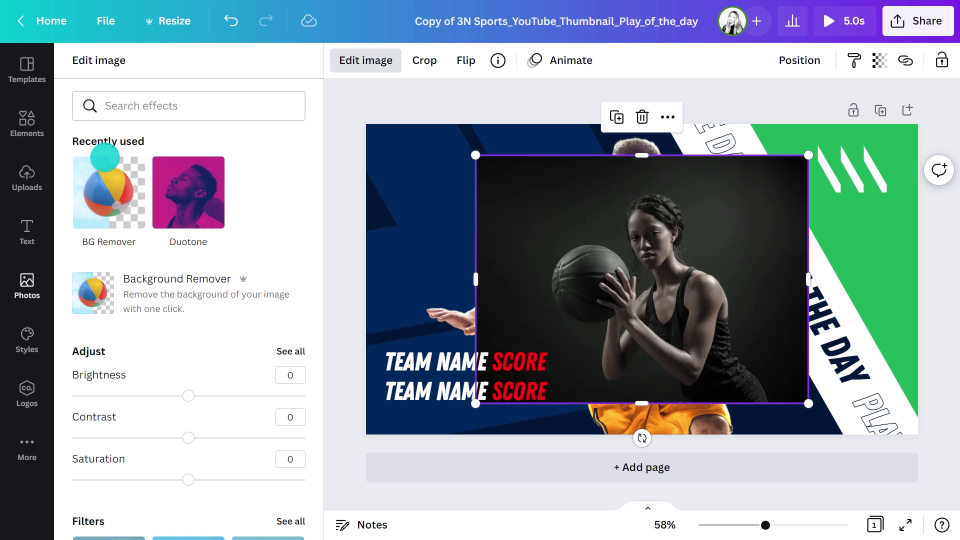
{"action": "left_click", "coordinate": [104, 156]}
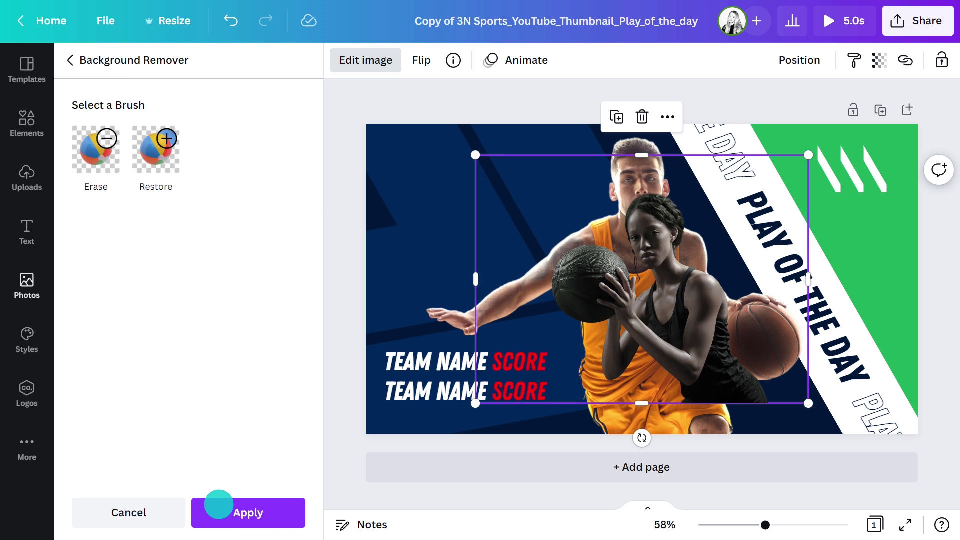
{"action": "left_click", "coordinate": [219, 503]}
{"action": "left_click", "coordinate": [332, 388]}
{"action": "left_click", "coordinate": [330, 336]}
{"action": "key", "text": "Delete"}
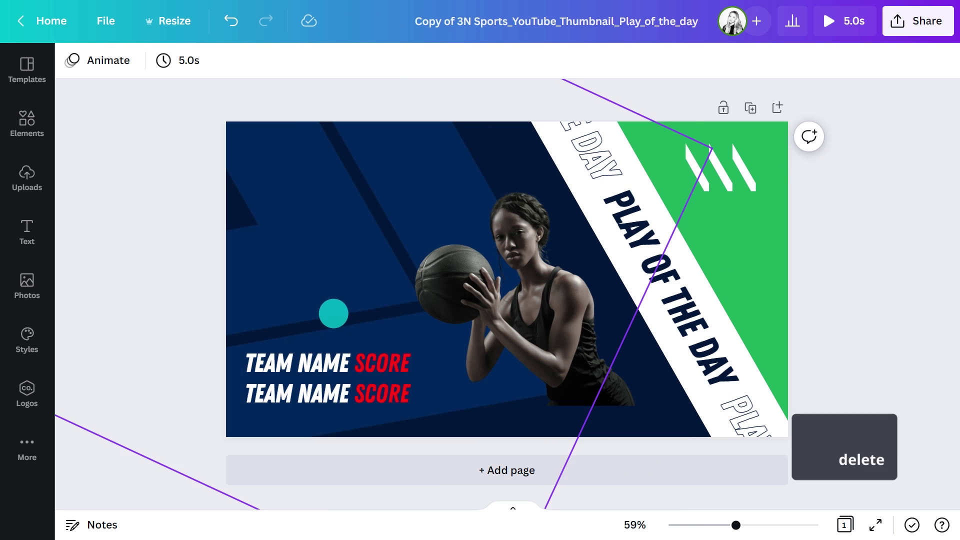
Step: Trim and enlarge the female player cutout to about 751 × 699, reaching the bottom edge
{"action": "left_click", "coordinate": [471, 300]}
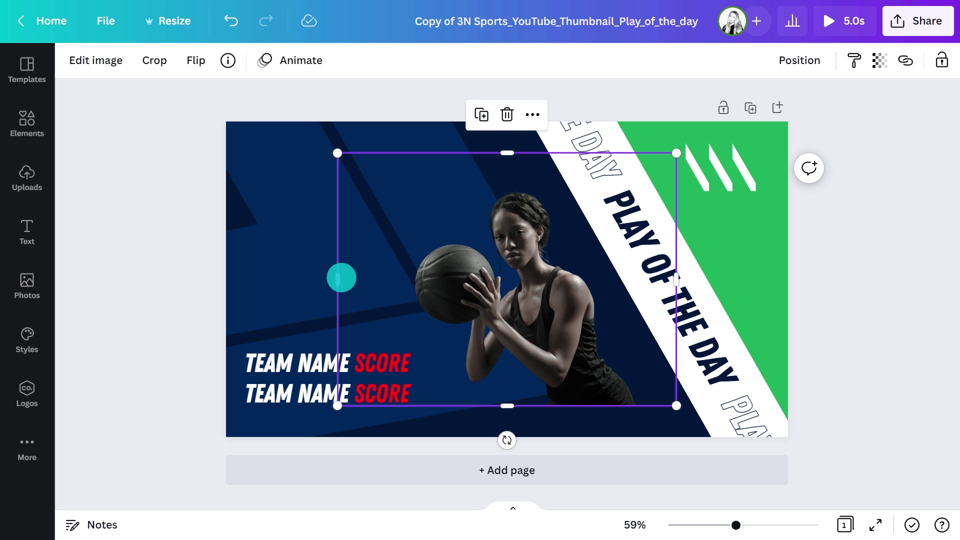
{"action": "left_click_drag", "start_coordinate": [338, 279], "coordinate": [405, 278]}
{"action": "left_click_drag", "start_coordinate": [676, 279], "coordinate": [642, 279]}
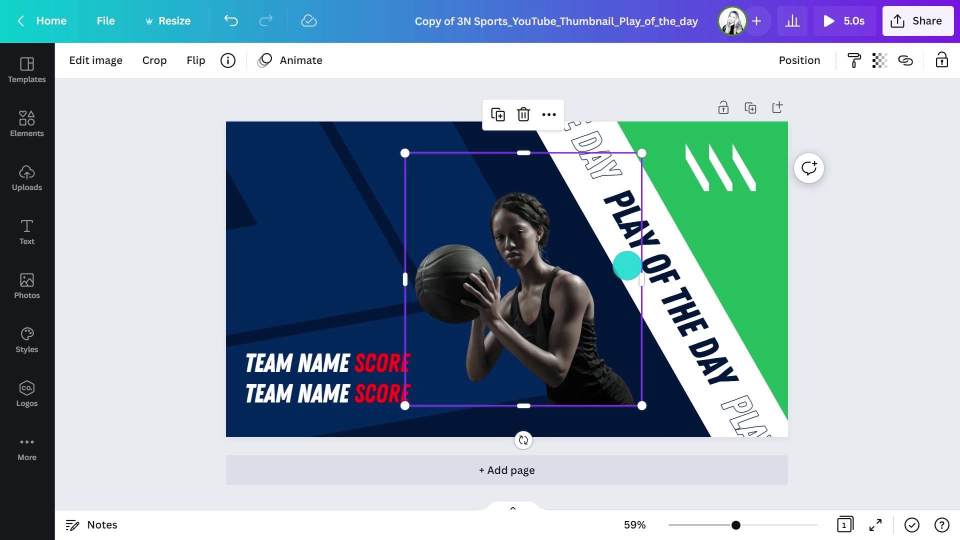
{"action": "left_click_drag", "start_coordinate": [524, 153], "coordinate": [525, 185]}
{"action": "left_click_drag", "start_coordinate": [410, 180], "coordinate": [347, 109]}
{"action": "left_click_drag", "start_coordinate": [639, 403], "coordinate": [660, 434]}
{"action": "left_click", "coordinate": [652, 444]}
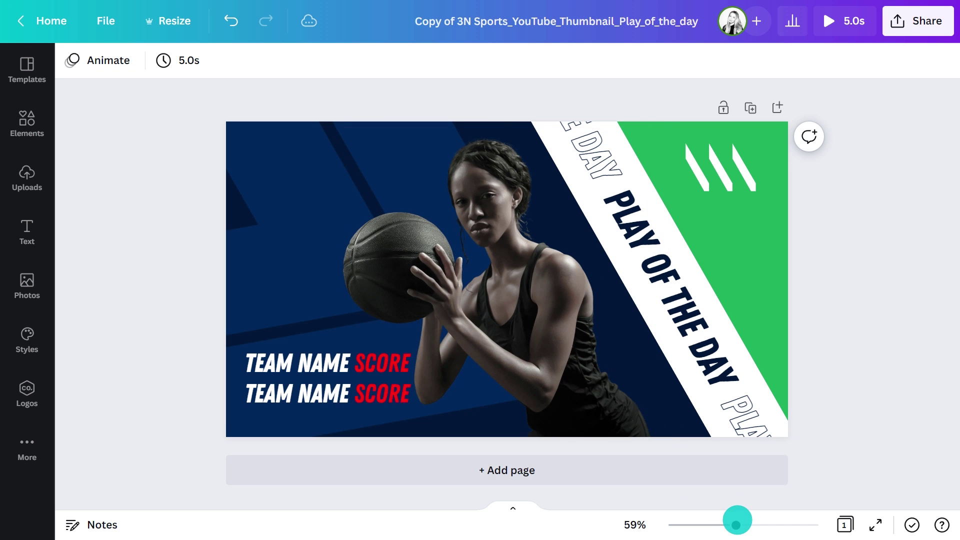
{"action": "mouse_move", "coordinate": [735, 524]}
{"action": "left_mouse_down"}
{"action": "mouse_move", "coordinate": [686, 525]}
{"action": "mouse_move", "coordinate": [735, 525]}
{"action": "left_mouse_up"}
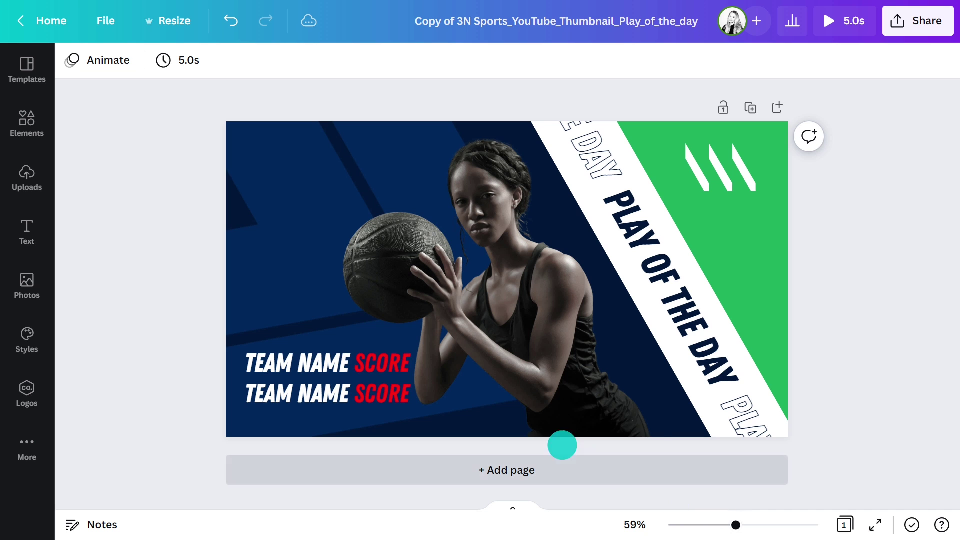
Step: Replace the team name and score placeholders with EAGLES 22 and BEARS 40
{"action": "left_click", "coordinate": [347, 360]}
{"action": "left_click_drag", "start_coordinate": [349, 361], "coordinate": [253, 357]}
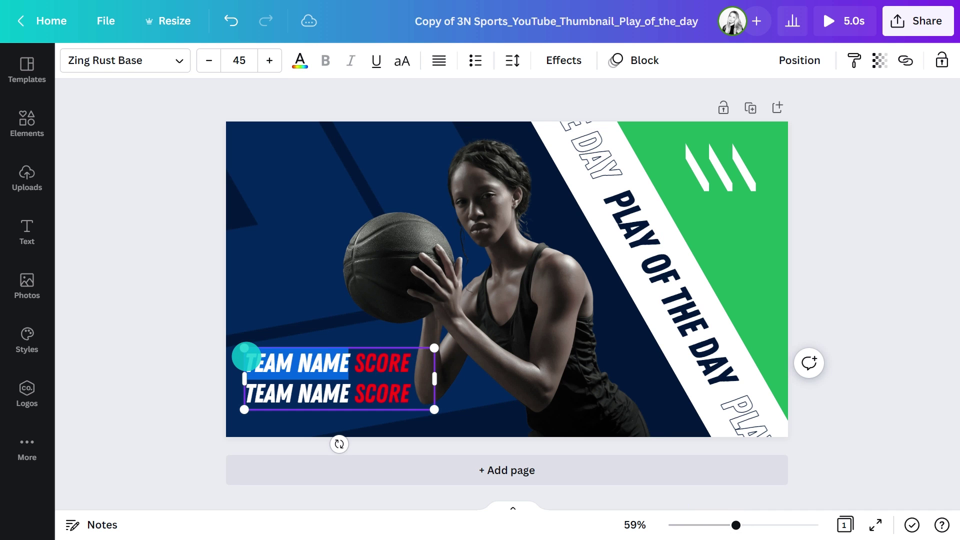
{"action": "type", "text": "EAGLES"}
{"action": "left_click_drag", "start_coordinate": [316, 368], "coordinate": [360, 362]}
{"action": "type", "text": "22"}
{"action": "left_click_drag", "start_coordinate": [350, 395], "coordinate": [246, 395]}
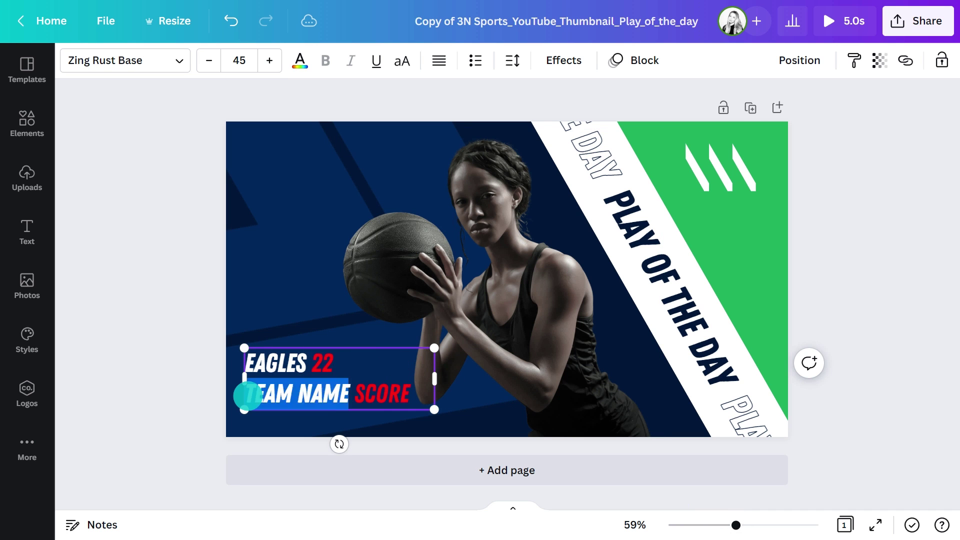
{"action": "type", "text": "BEARS"}
{"action": "left_click_drag", "start_coordinate": [305, 394], "coordinate": [357, 398]}
{"action": "type", "text": "40"}
{"action": "left_click", "coordinate": [207, 343]}
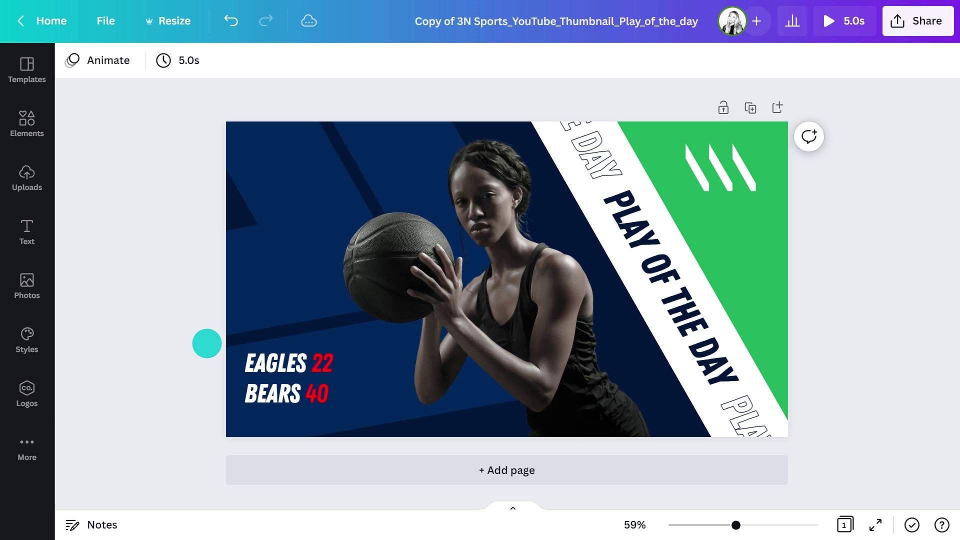
Step: Duplicate the thumbnail as page 2 and replace its score text with "GAME ON"
{"action": "left_click", "coordinate": [747, 108]}
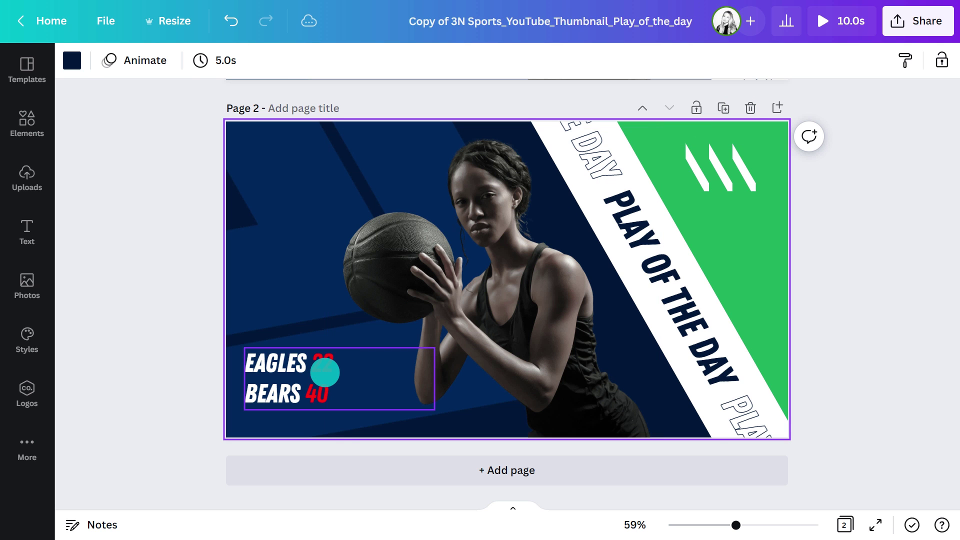
{"action": "left_click", "coordinate": [324, 370]}
{"action": "type", "text": "I'GAM"}
{"action": "type", "text": "E ON\""}
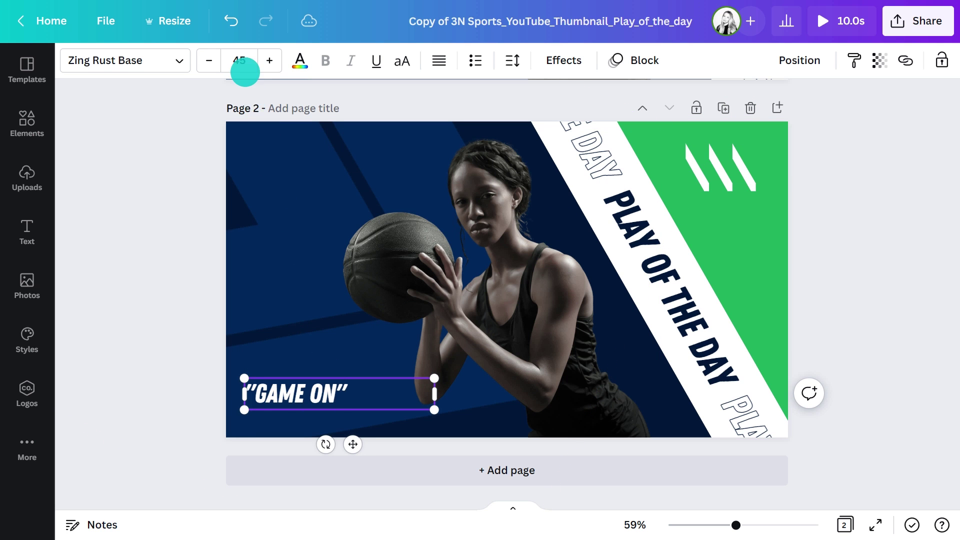
Step: Set the "GAME ON" quote to font size 80, then deselect it
{"action": "left_click", "coordinate": [240, 60]}
{"action": "scroll", "coordinate": [253, 111], "scroll_direction": "down", "scroll_amount": 3}
{"action": "scroll", "coordinate": [253, 110], "scroll_direction": "down", "scroll_amount": 5}
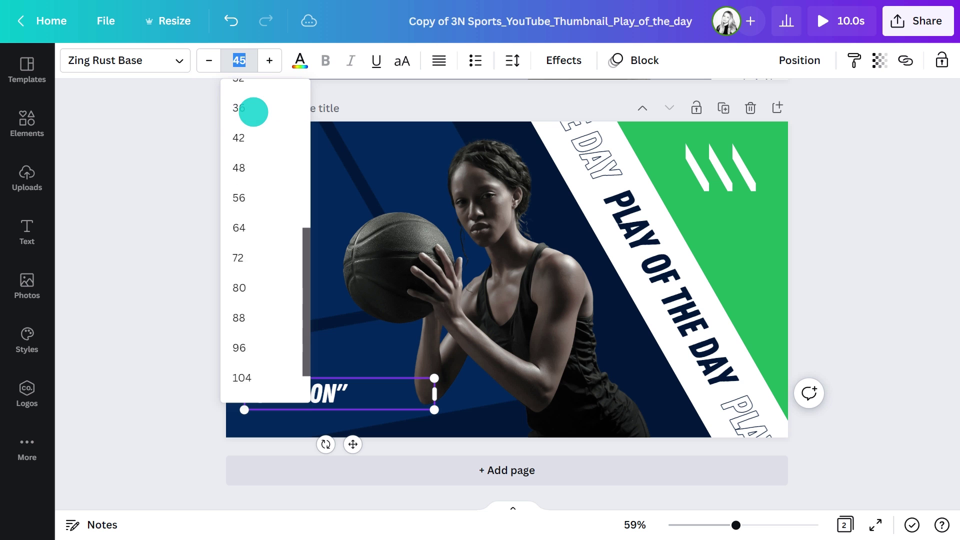
{"action": "left_click", "coordinate": [250, 227]}
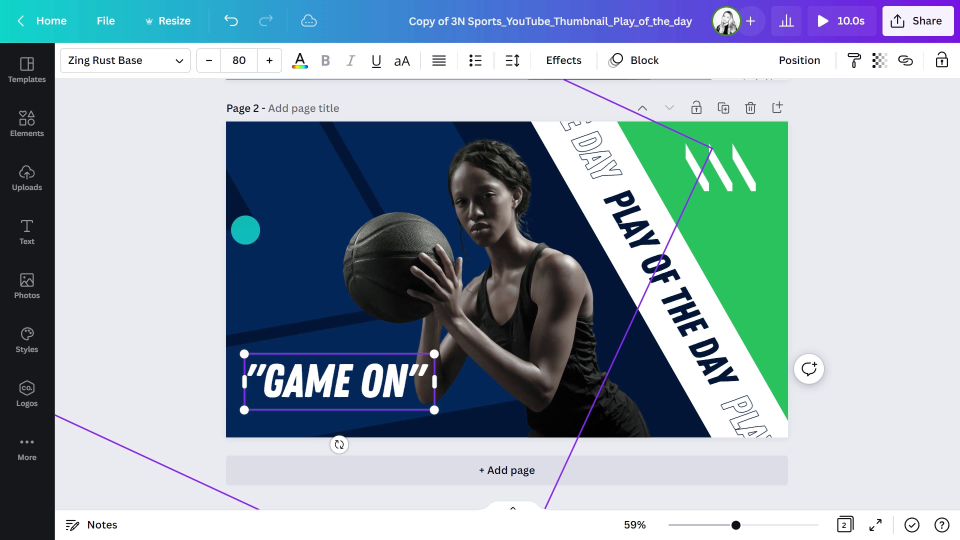
{"action": "left_click", "coordinate": [172, 295]}
{"action": "scroll", "coordinate": [171, 295], "scroll_direction": "up", "scroll_amount": 5}
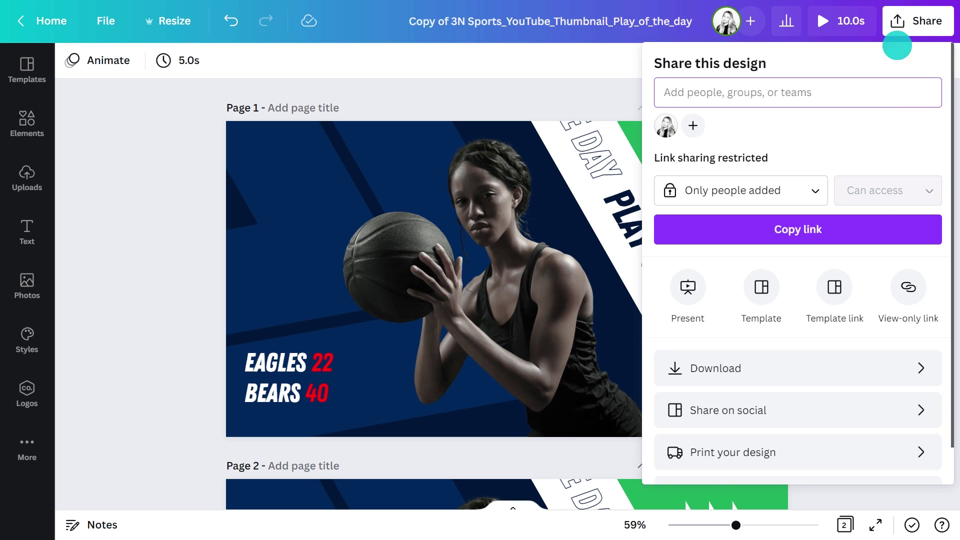
Step: Download all 2 pages of the thumbnail as PNG instead of MP4
{"action": "left_click", "coordinate": [859, 355]}
{"action": "left_click", "coordinate": [839, 131]}
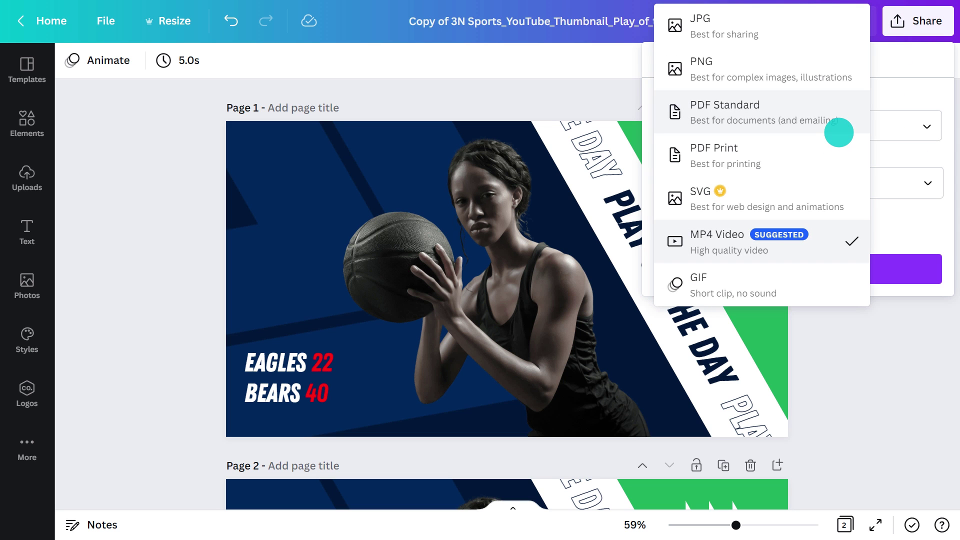
{"action": "left_click", "coordinate": [830, 79]}
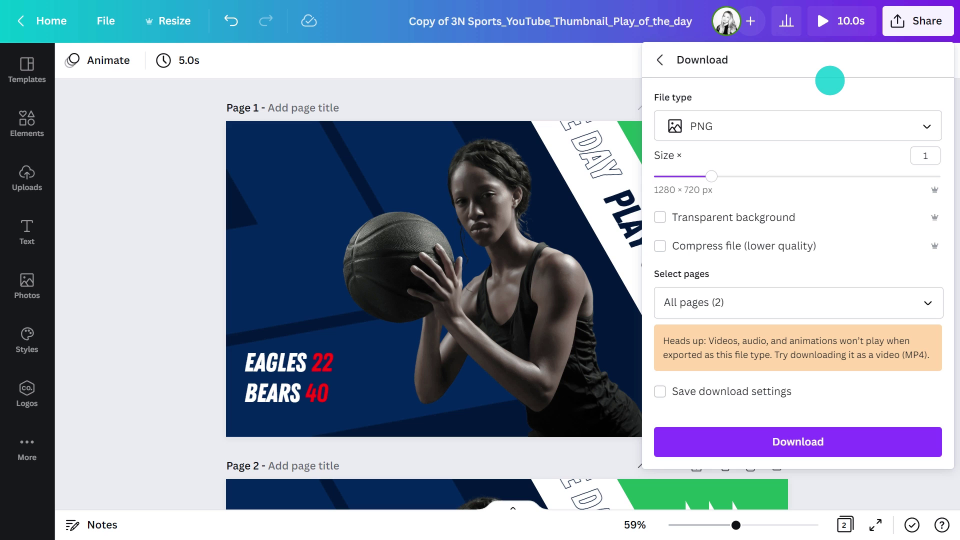
{"action": "left_click", "coordinate": [840, 301]}
{"action": "left_click", "coordinate": [842, 303]}
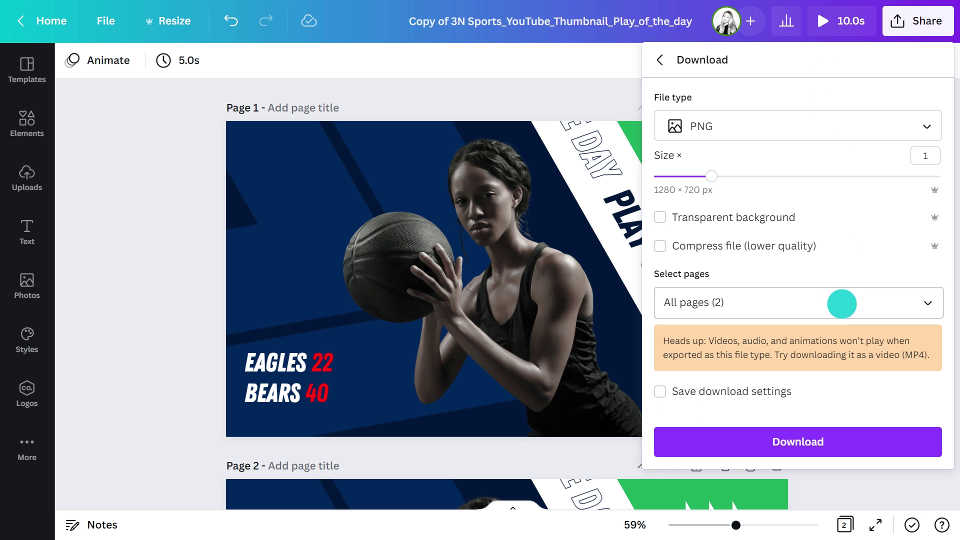
{"action": "left_click", "coordinate": [840, 431]}
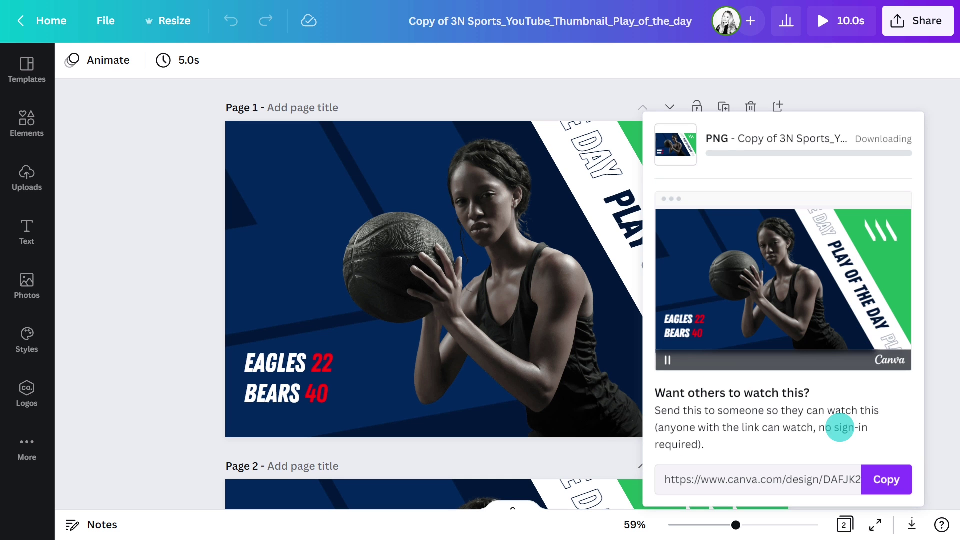